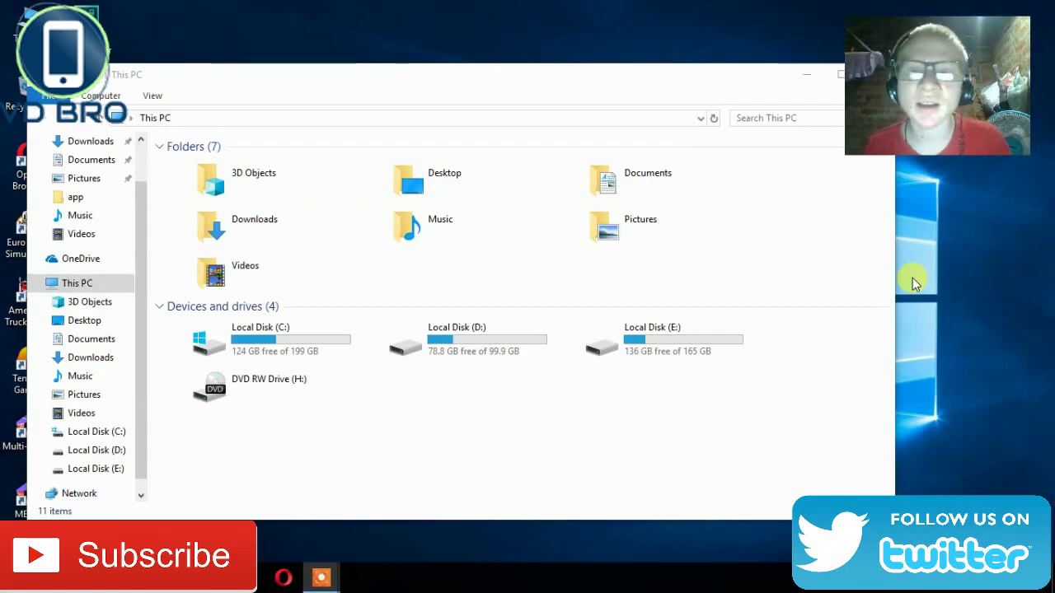
Open the Singlish folder's Release subfolder on Local Disk (E:) and launch the Singlish application
double_click(527, 350)
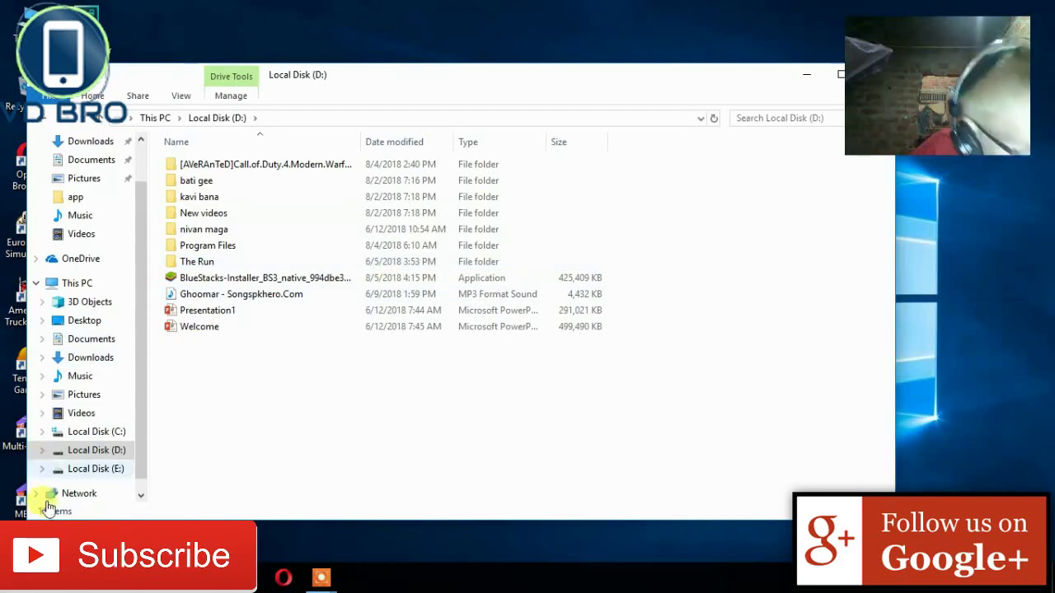
left_click(95, 469)
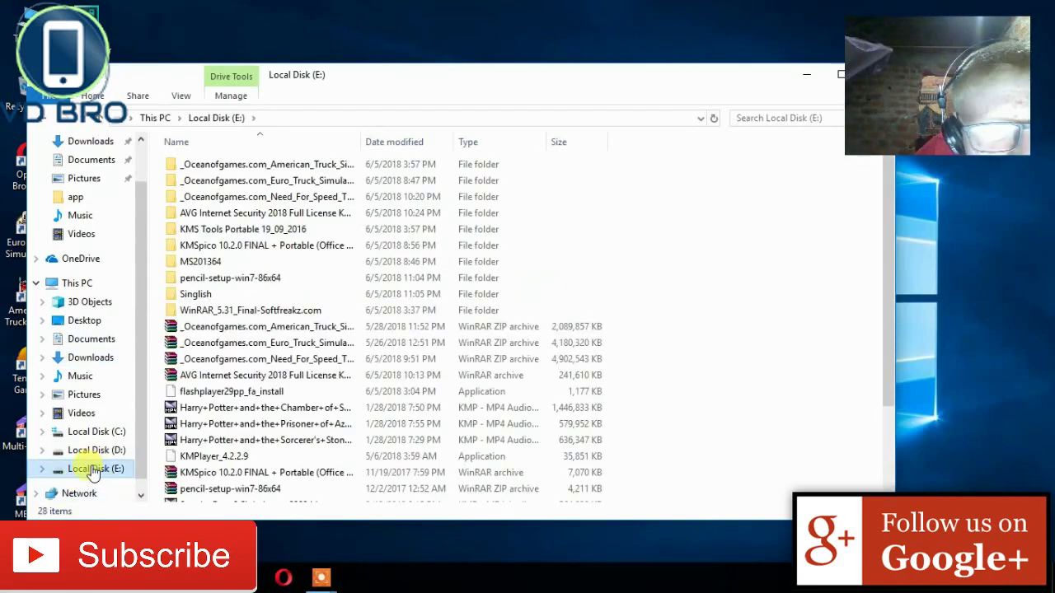
left_click(227, 294)
double_click(226, 294)
double_click(255, 170)
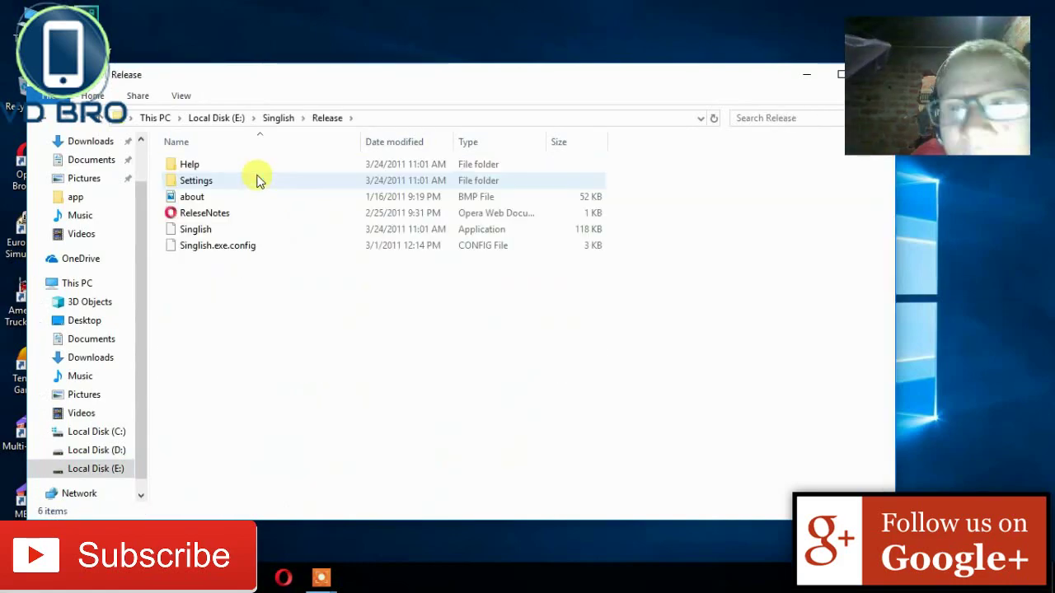
double_click(254, 228)
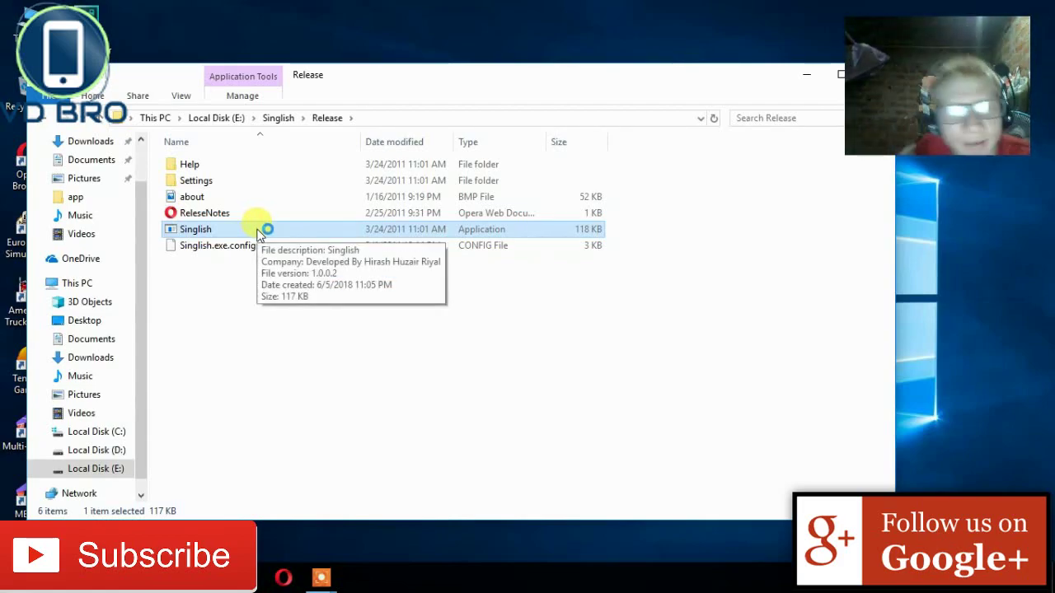
Refresh the desktop and launch the Singlish application from the Release folder again
left_click(996, 244)
right_click(995, 241)
left_click(989, 284)
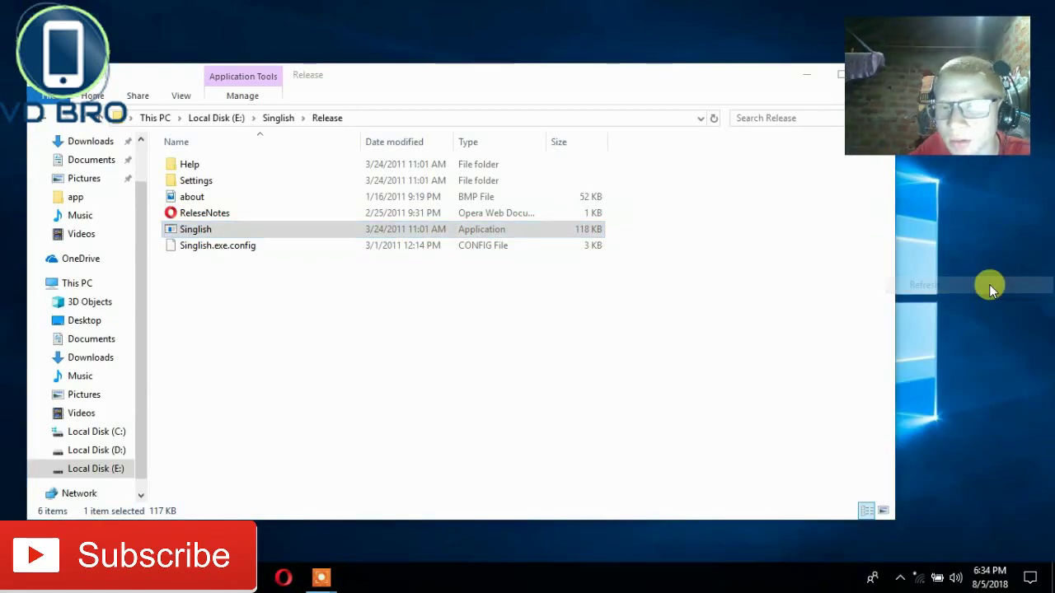
right_click(988, 287)
left_click(977, 331)
left_click(511, 229)
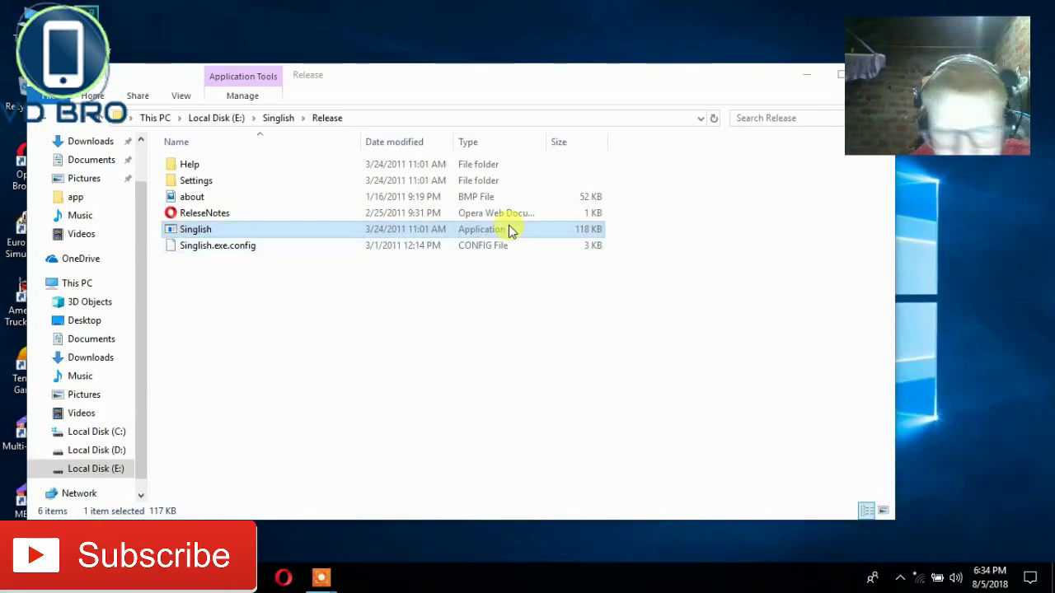
double_click(511, 229)
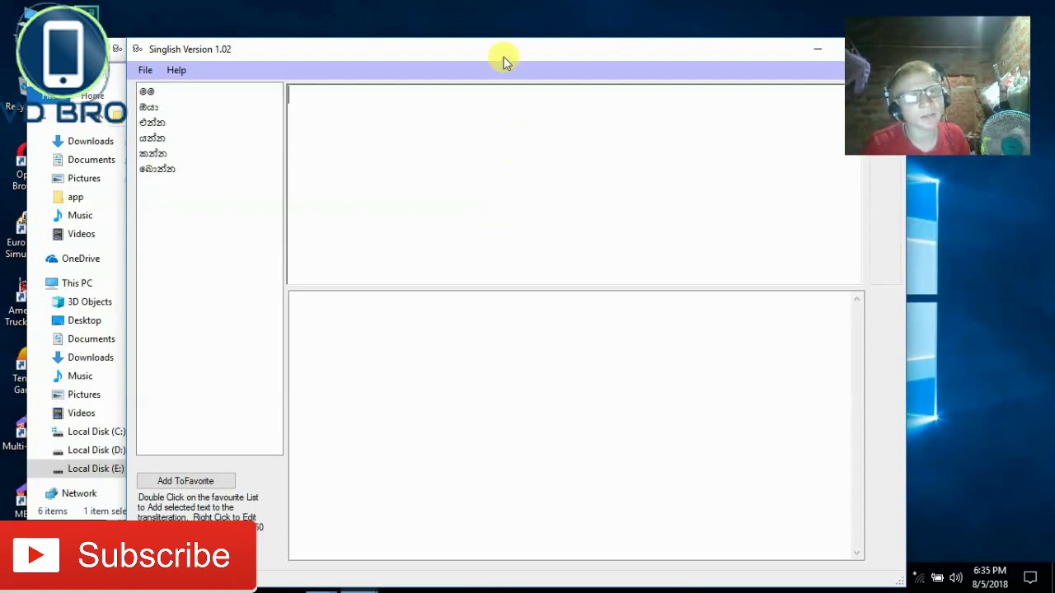
Separate the overlapping Singlish windows, close the duplicate, and reposition the remaining one
left_click_drag(501, 48, 468, 224)
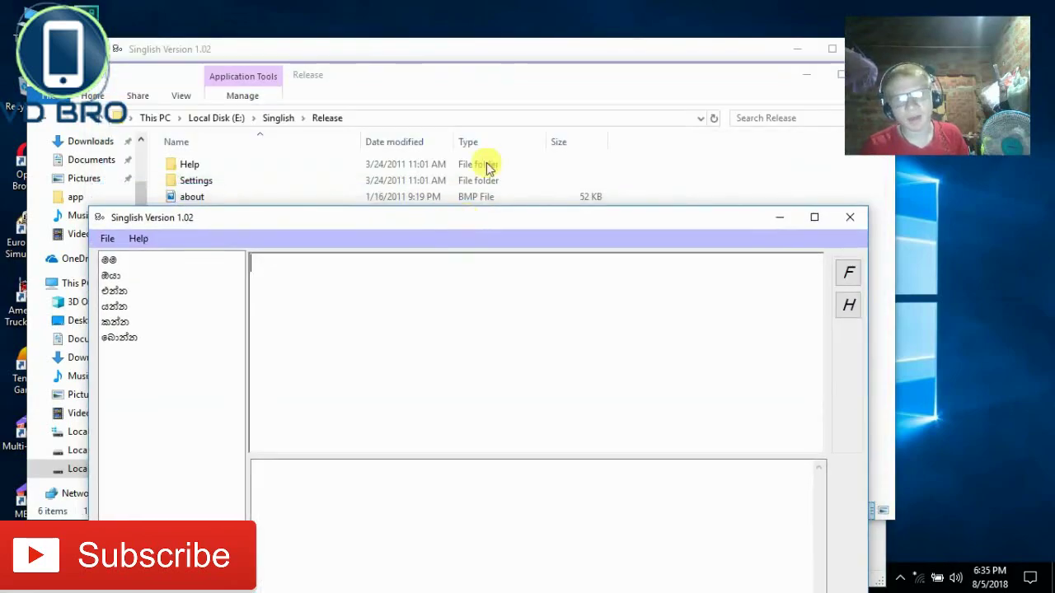
left_click(558, 37)
left_click_drag(635, 52, 530, 78)
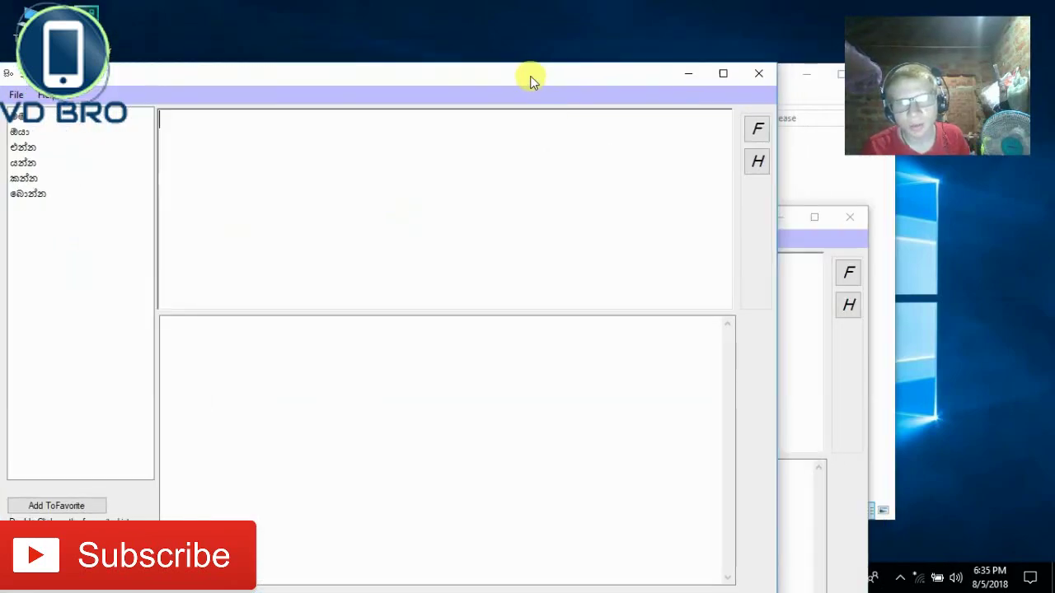
left_click(856, 216)
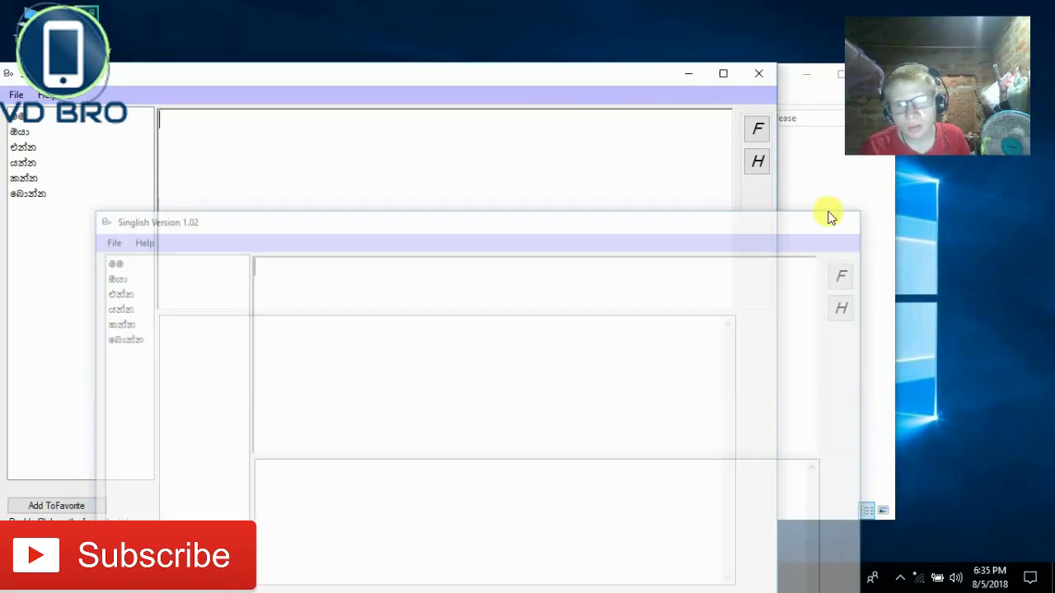
left_click_drag(458, 83, 536, 38)
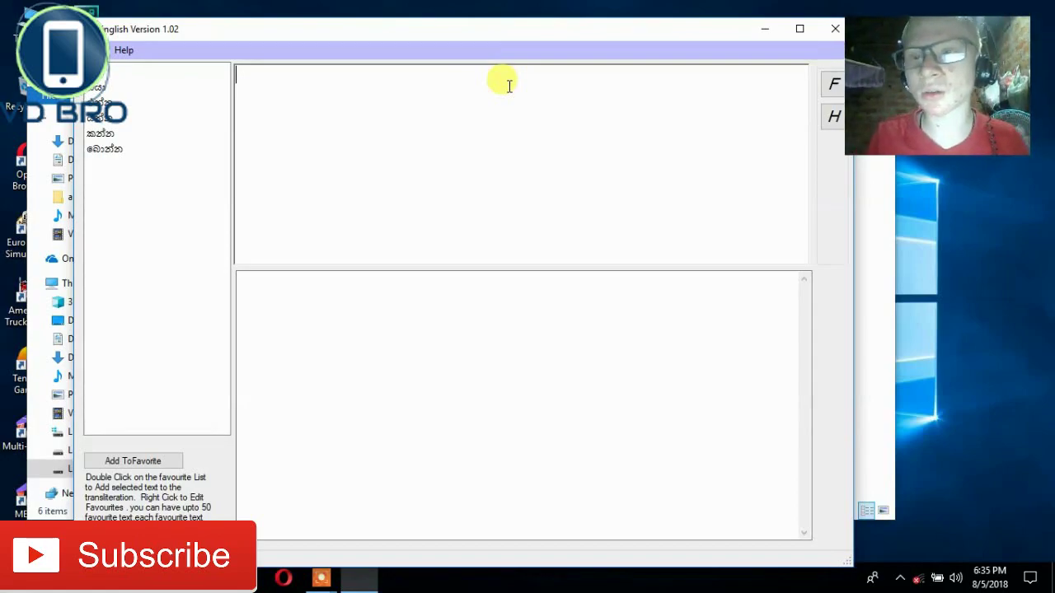
Try transliterating "sa" in the input area and clear the text
type("sa")
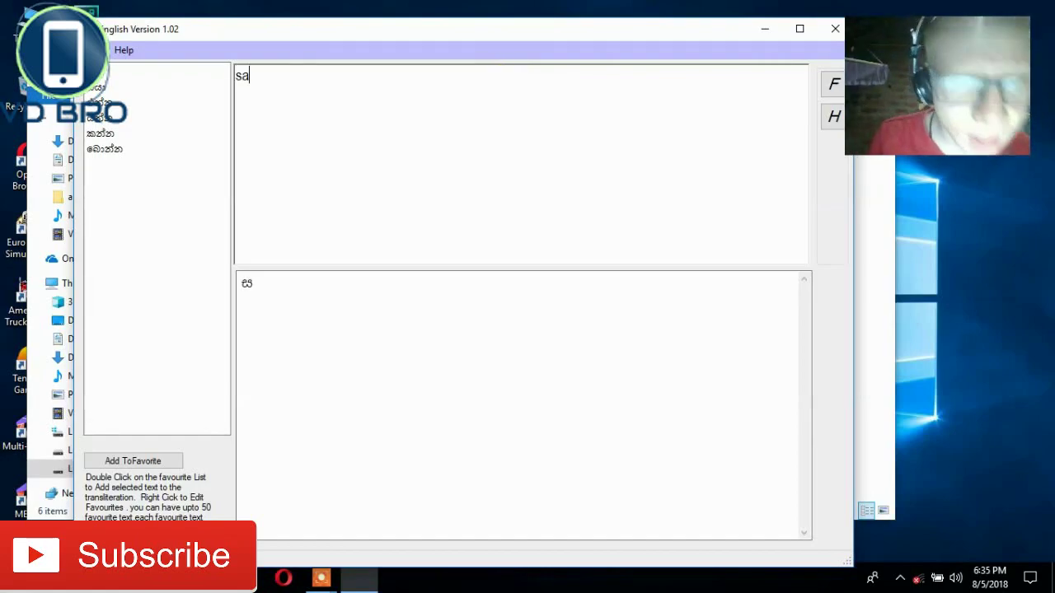
key("BackSpace")
key("BackSpace")
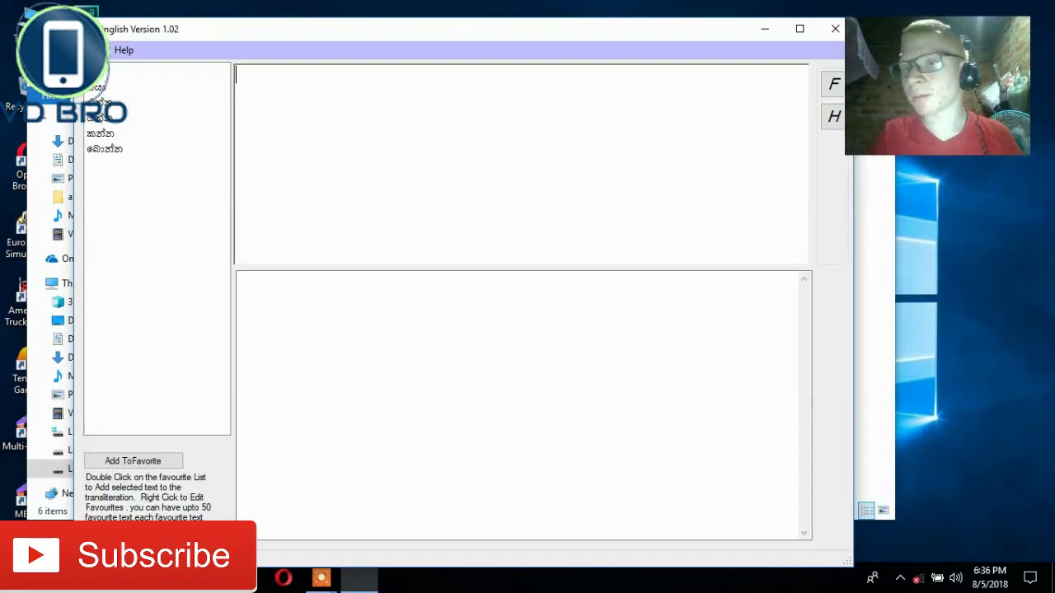
Open the Singlish help, examine the character mapping tables and the rules for typing English within Sinhala, and close it
left_click(832, 119)
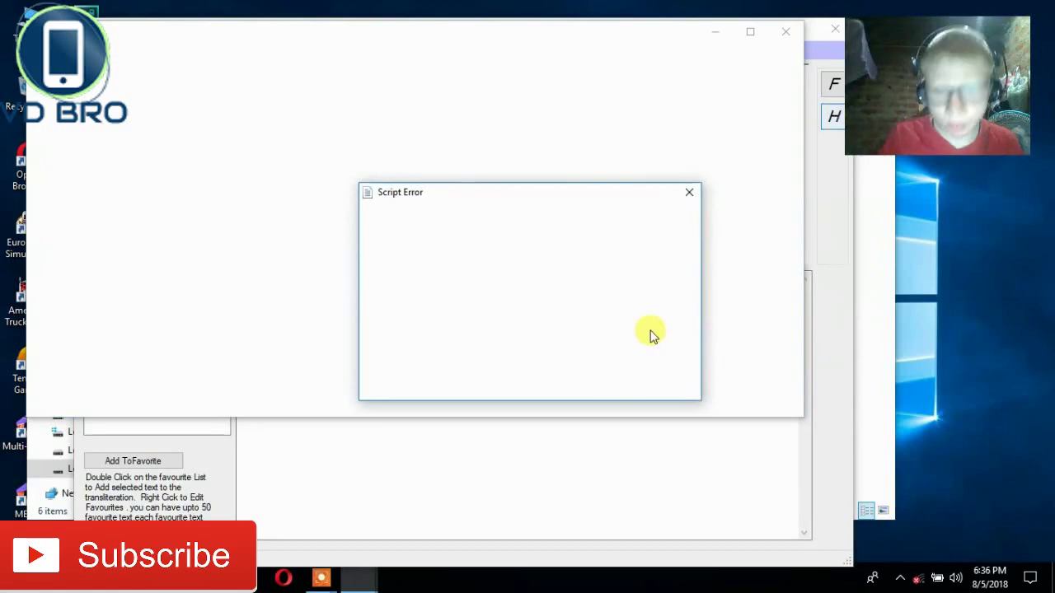
left_click(507, 377)
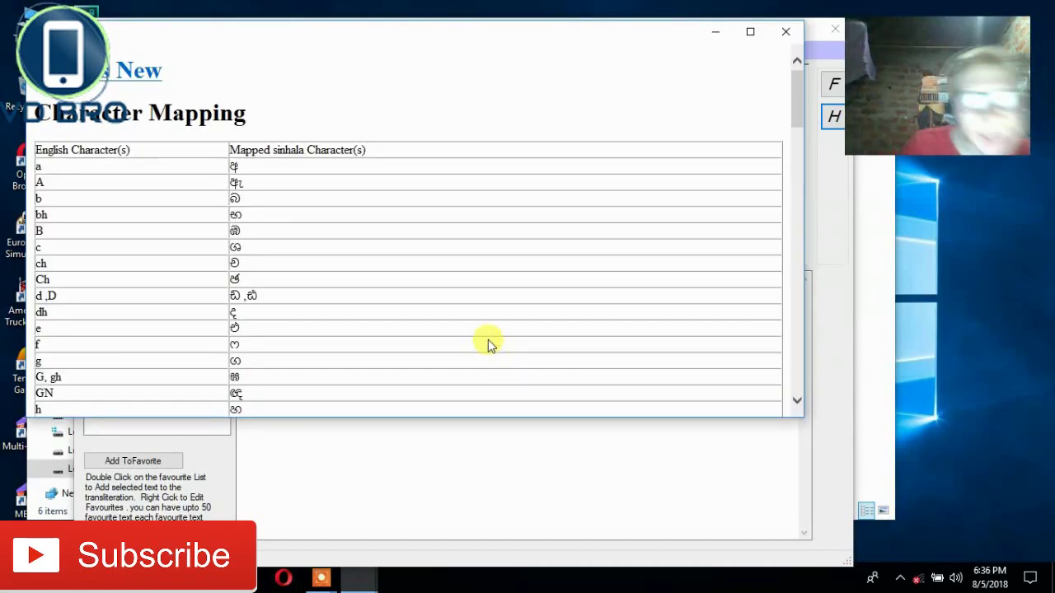
scroll(550, 257, "down", 5)
scroll(549, 255, "down", 20)
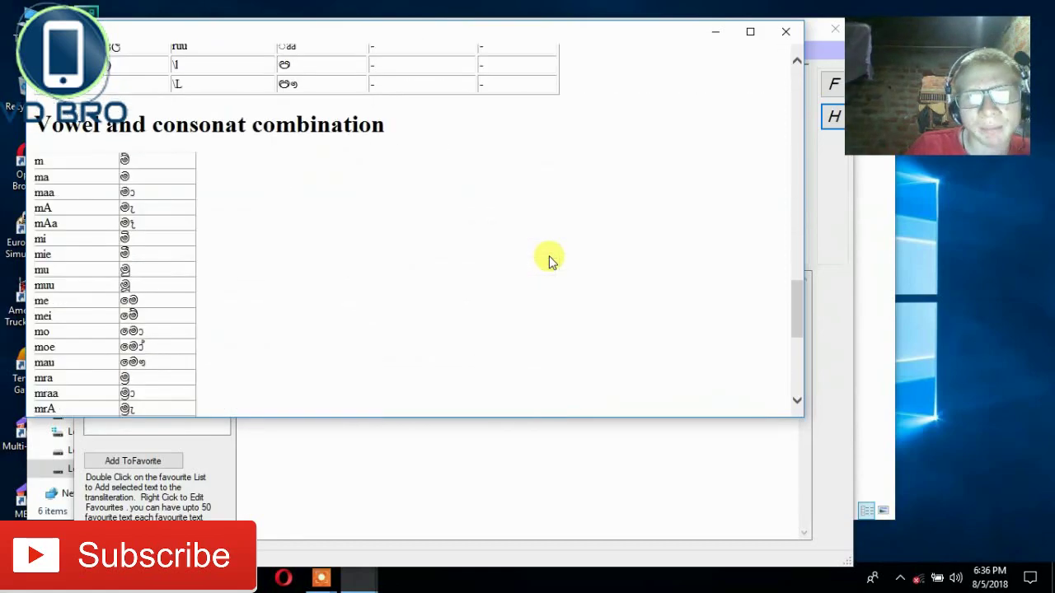
scroll(550, 258, "up", 6)
scroll(550, 258, "up", 10)
scroll(550, 258, "down", 9)
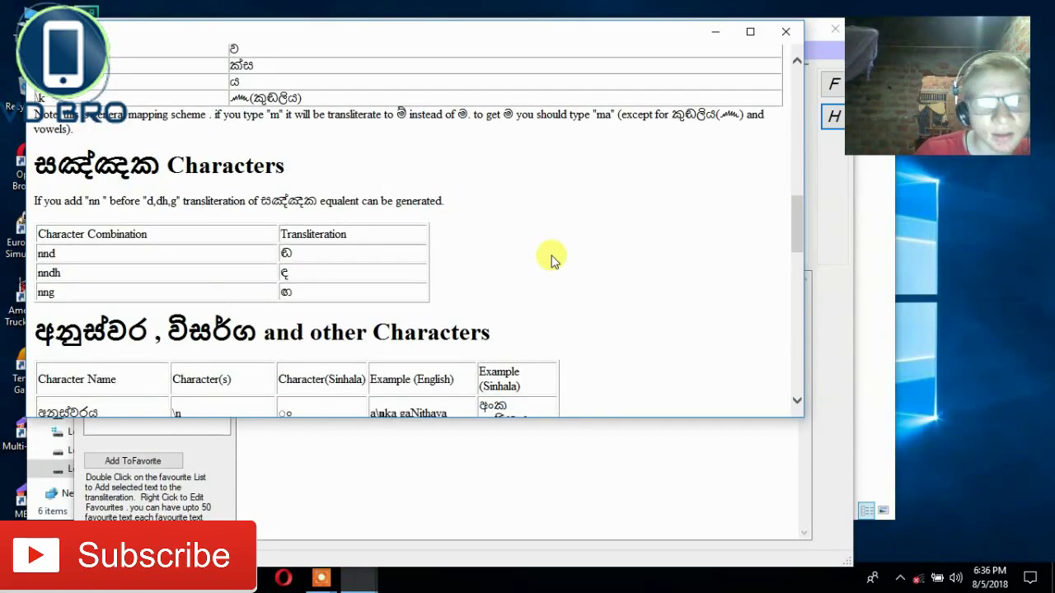
scroll(552, 261, "down", 12)
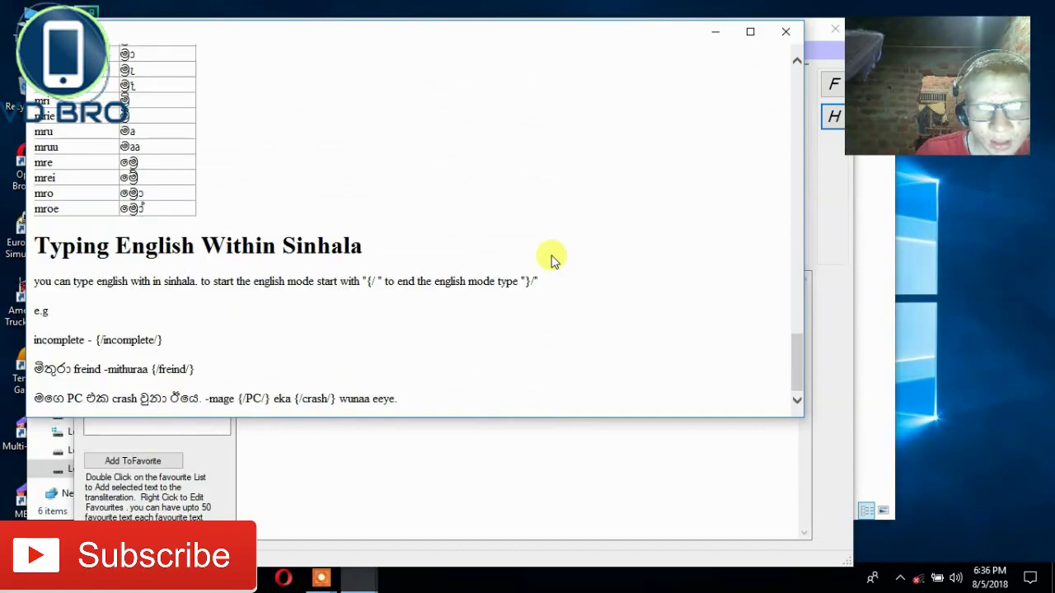
scroll(552, 260, "up", 20)
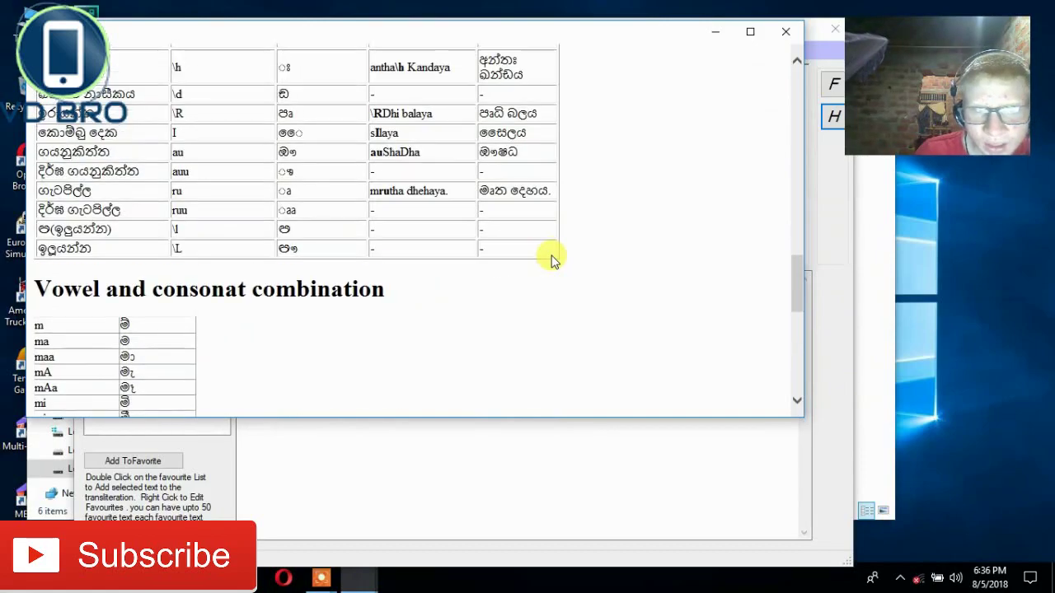
right_click(552, 260)
left_click(353, 41)
scroll(354, 41, "up", 5)
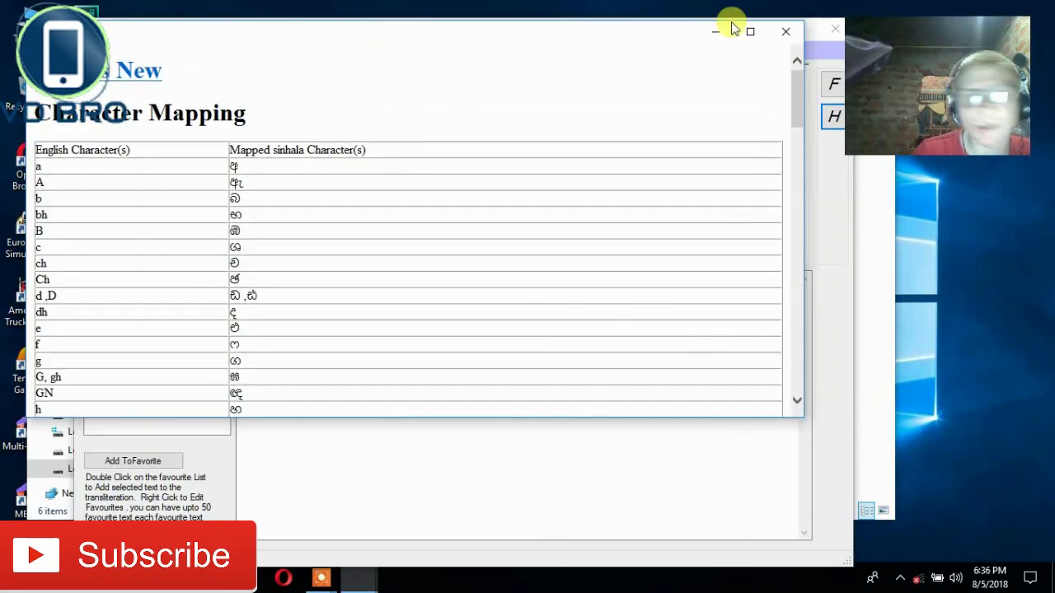
left_click(778, 37)
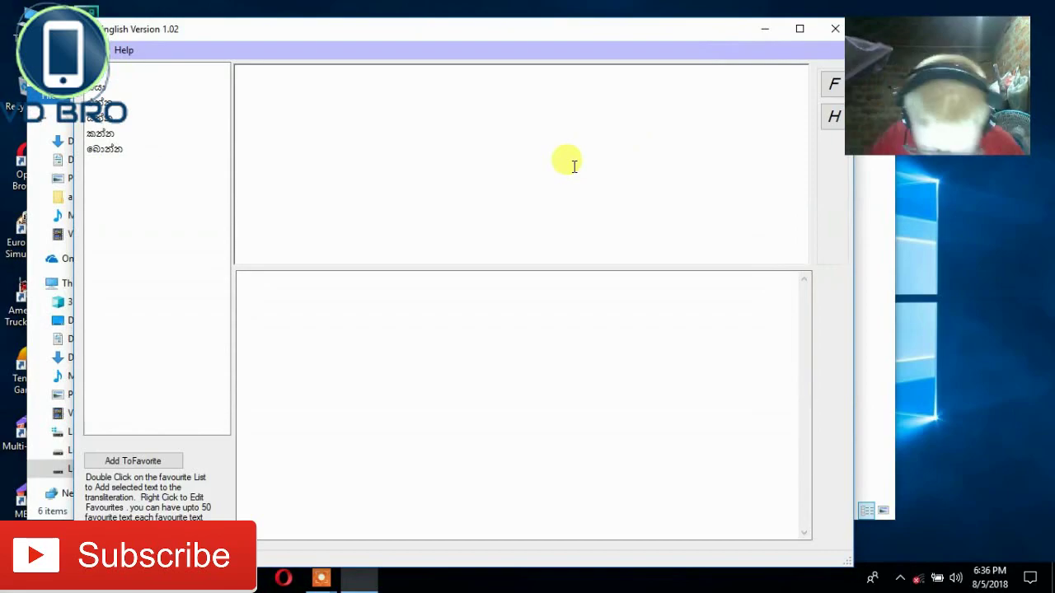
Try transliterating "Ya", "ya" and "YA" one after another, clearing the input area after each
type("Y")
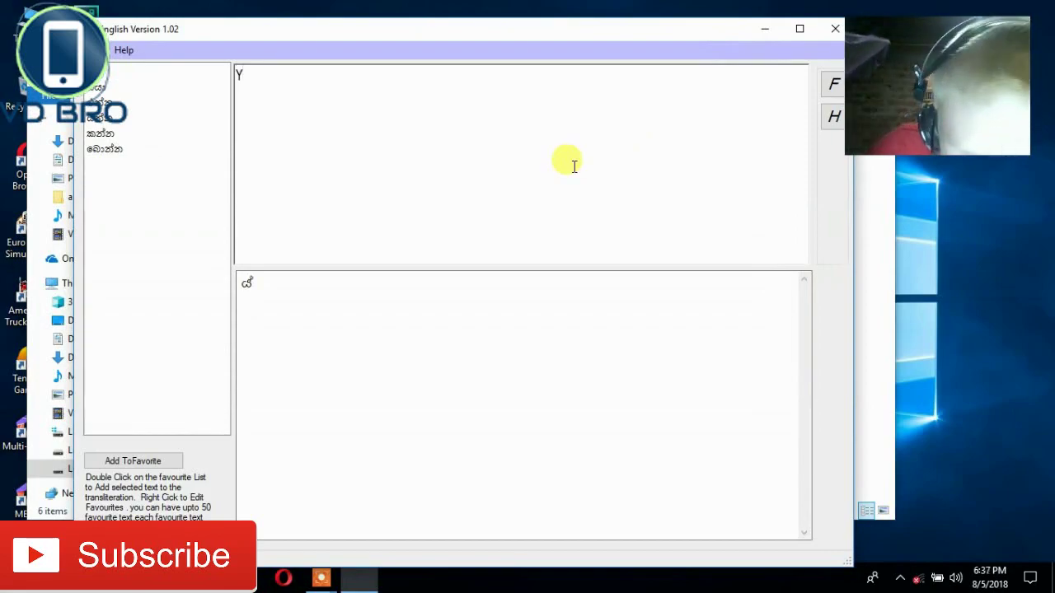
type("a")
key("BackSpace")
key("BackSpace")
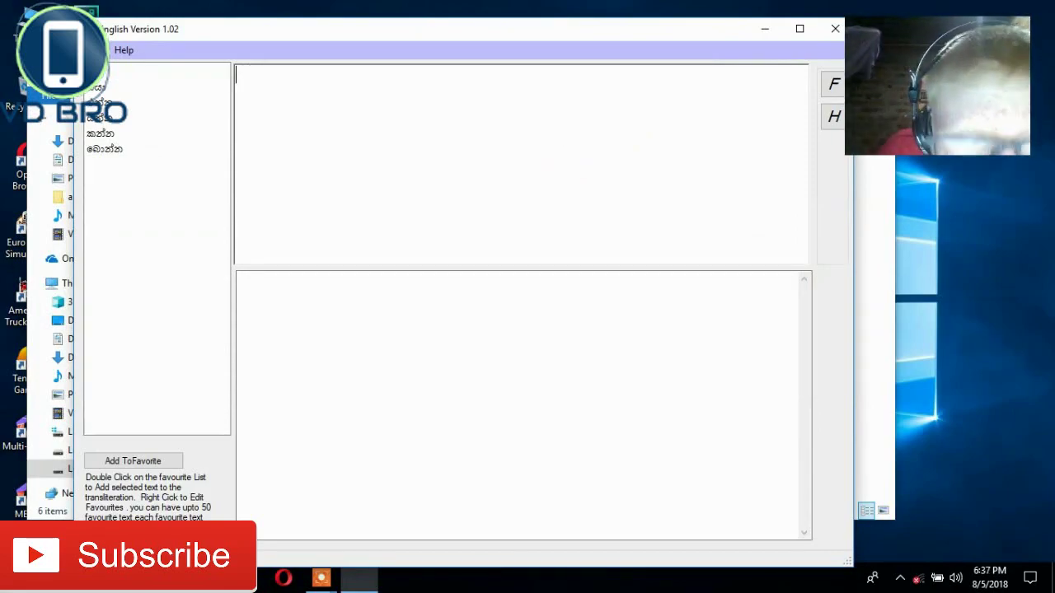
type("ya")
key("BackSpace")
key("BackSpace")
type("YA")
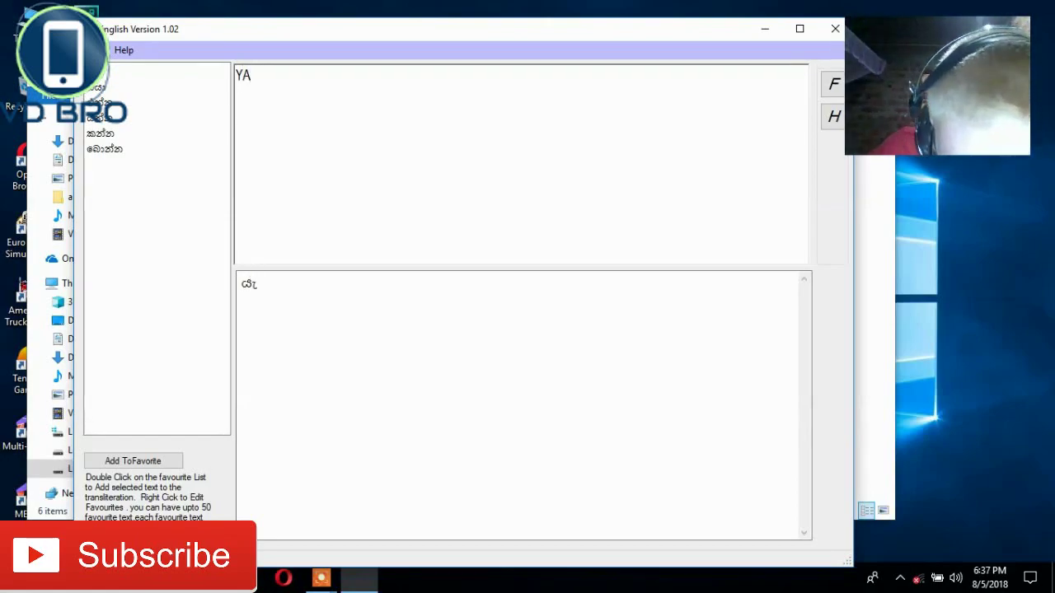
key("BackSpace")
key("BackSpace")
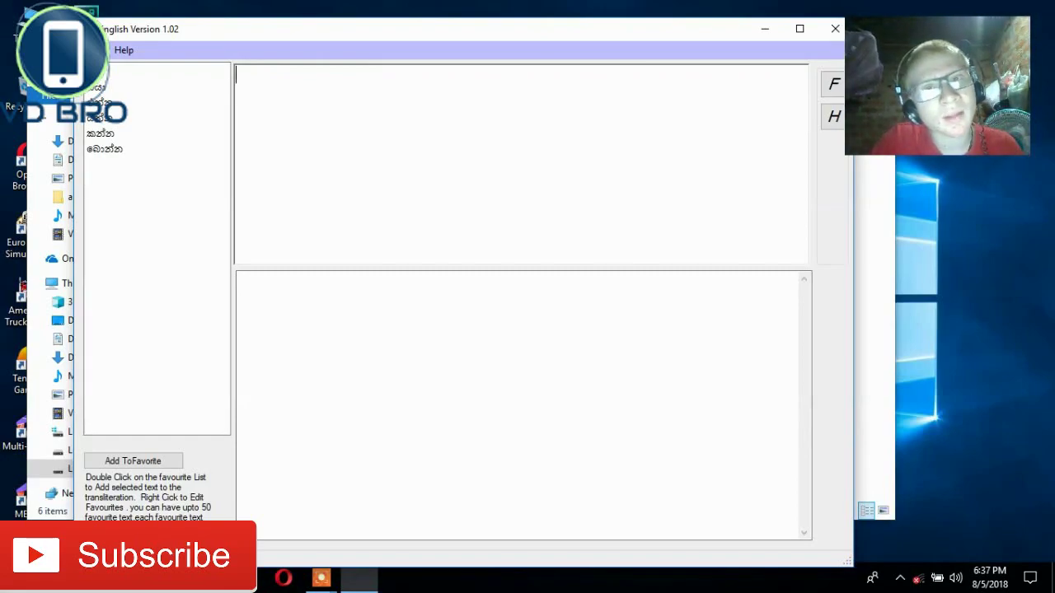
Enter "DhaanYa" in the input area to transliterate it into Sinhala
type("d")
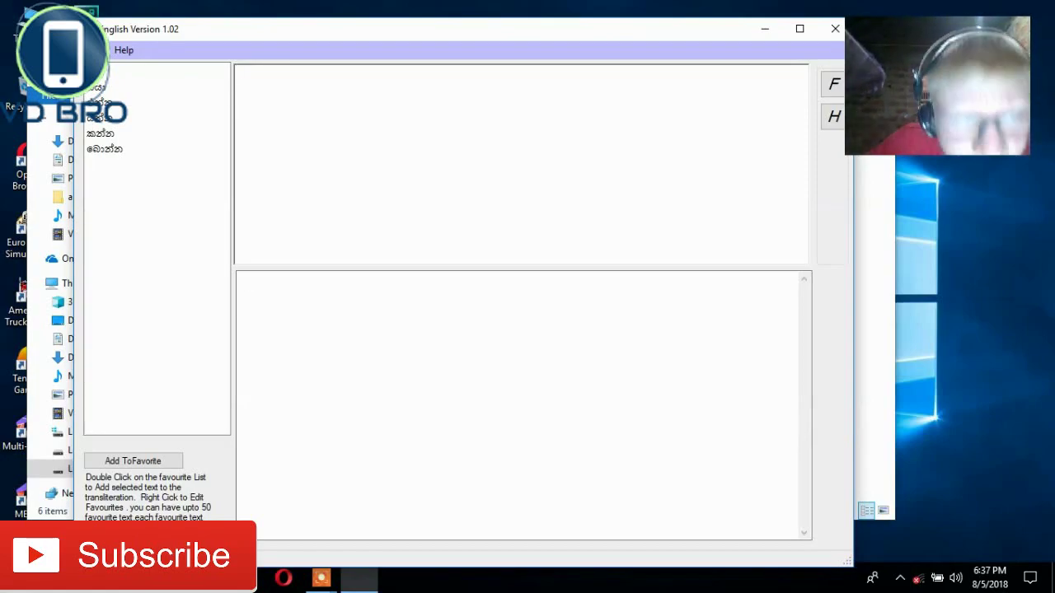
type("ha")
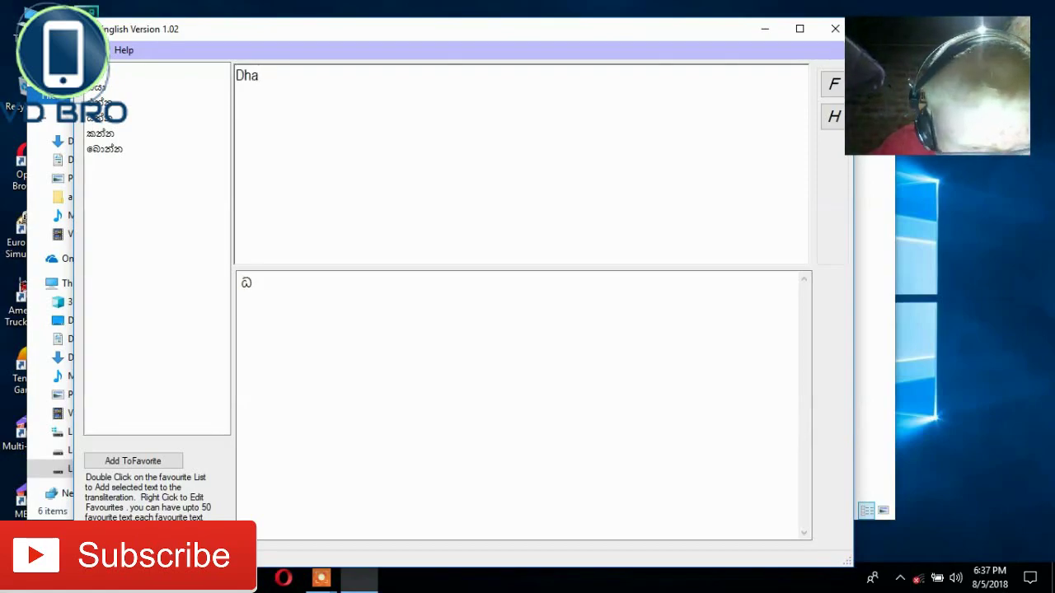
type("anY")
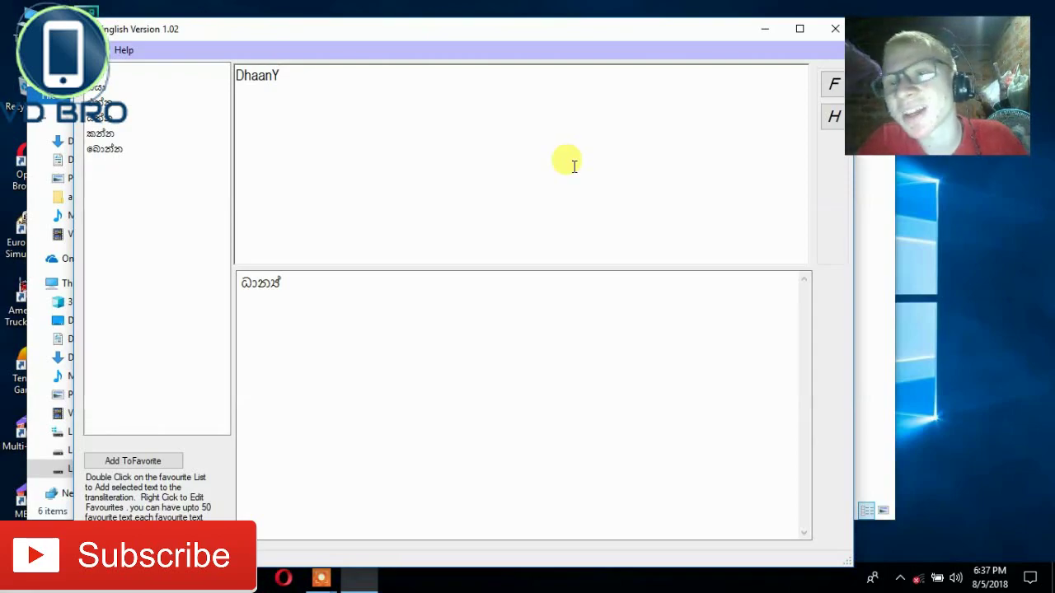
type("a")
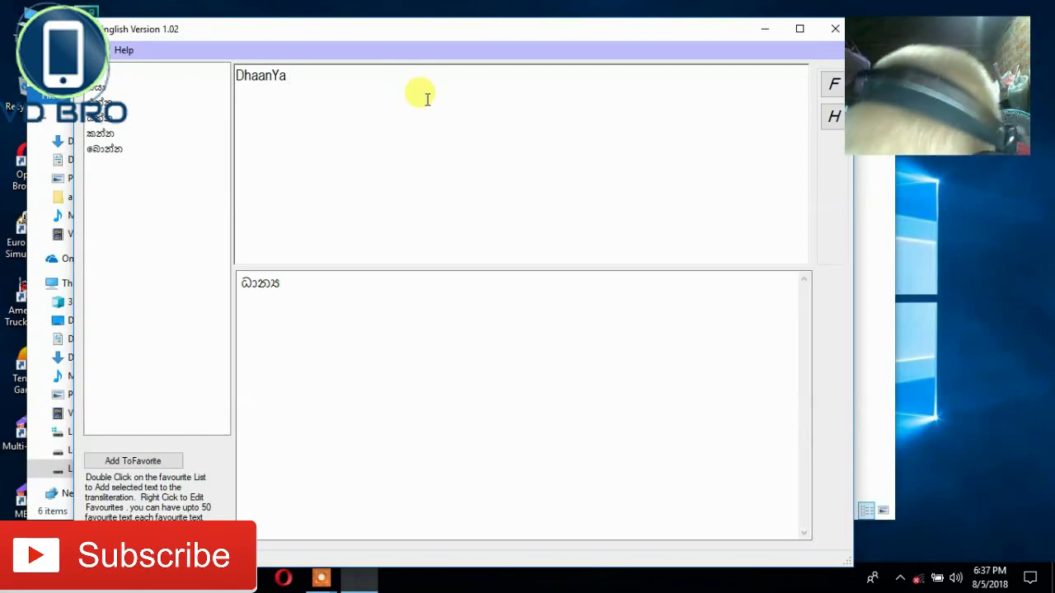
Add the English text "{/The quick brown fox jumps over lazy dog/}" after "DhaanYa" in the input area
type("{}")
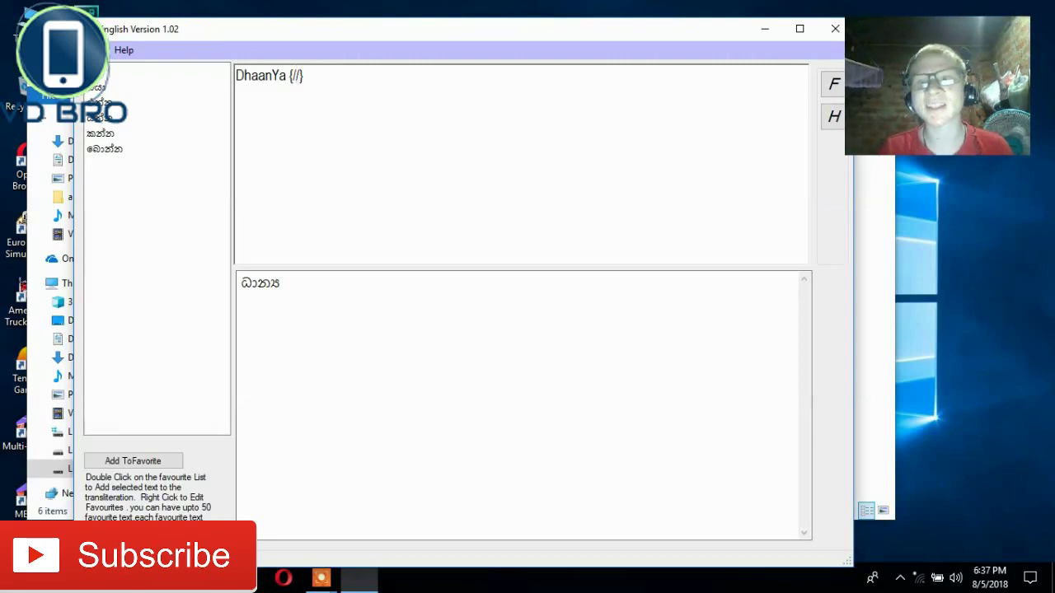
type("The")
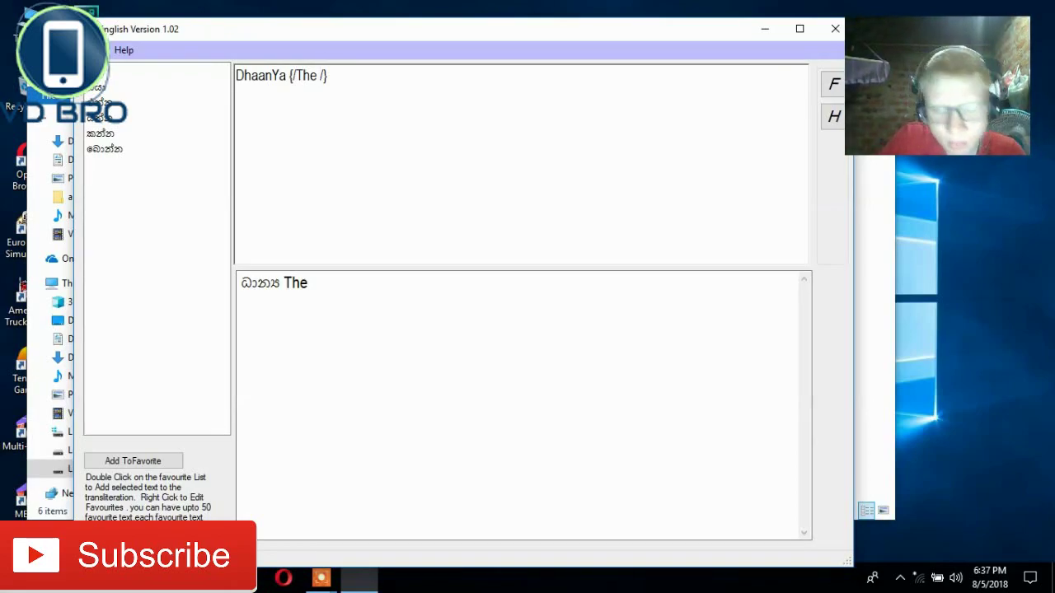
type("qui")
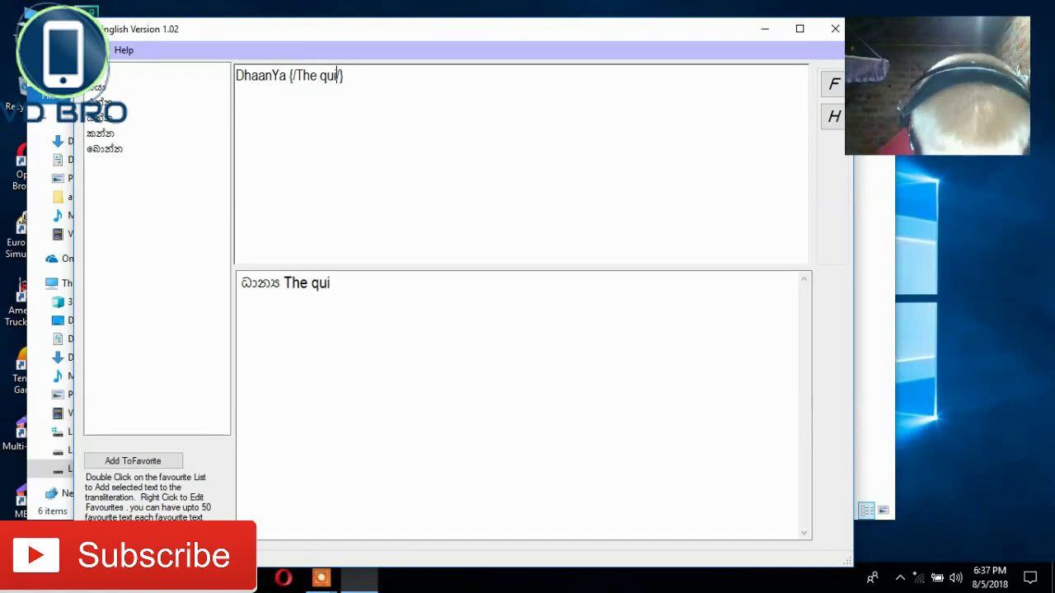
type("ck b")
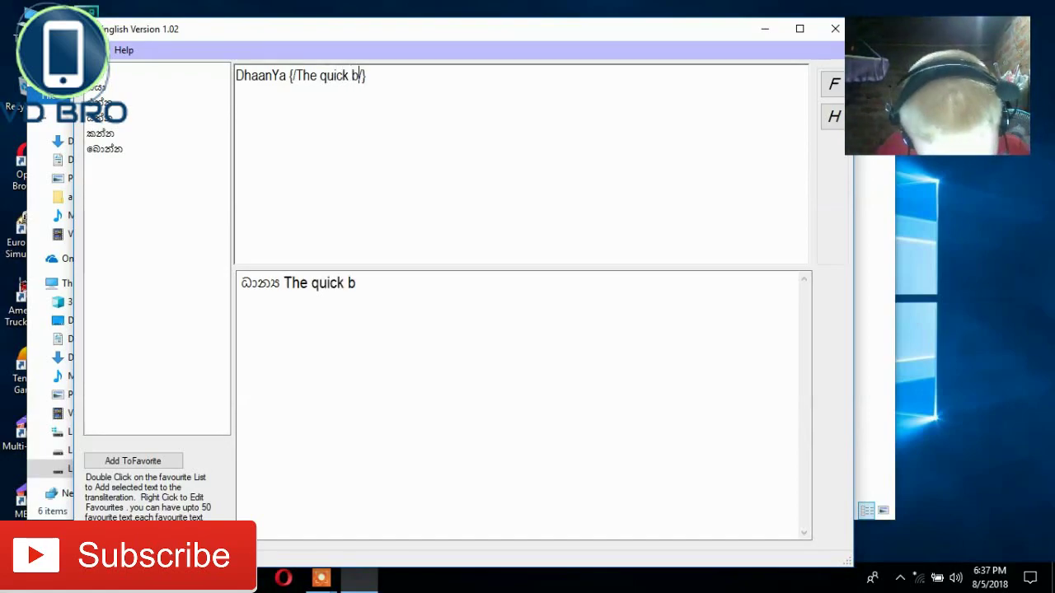
type("rown ")
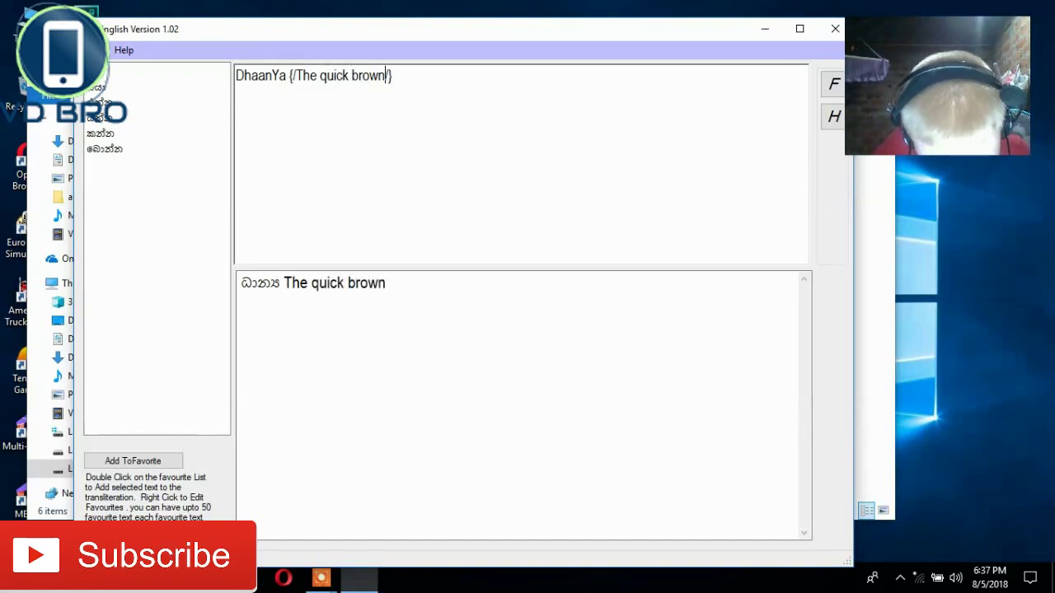
type("fox ")
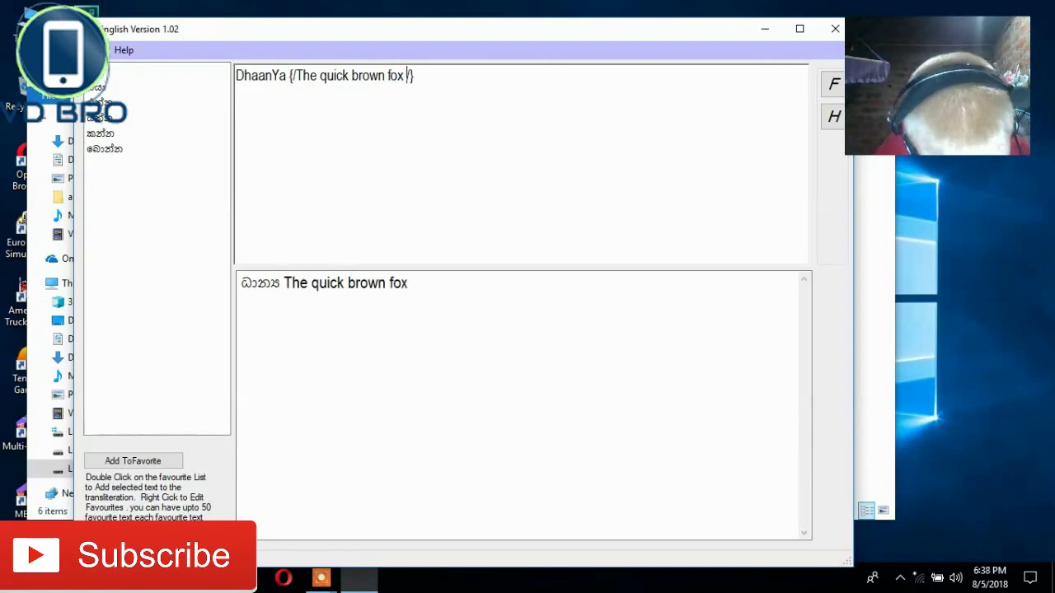
type("jum")
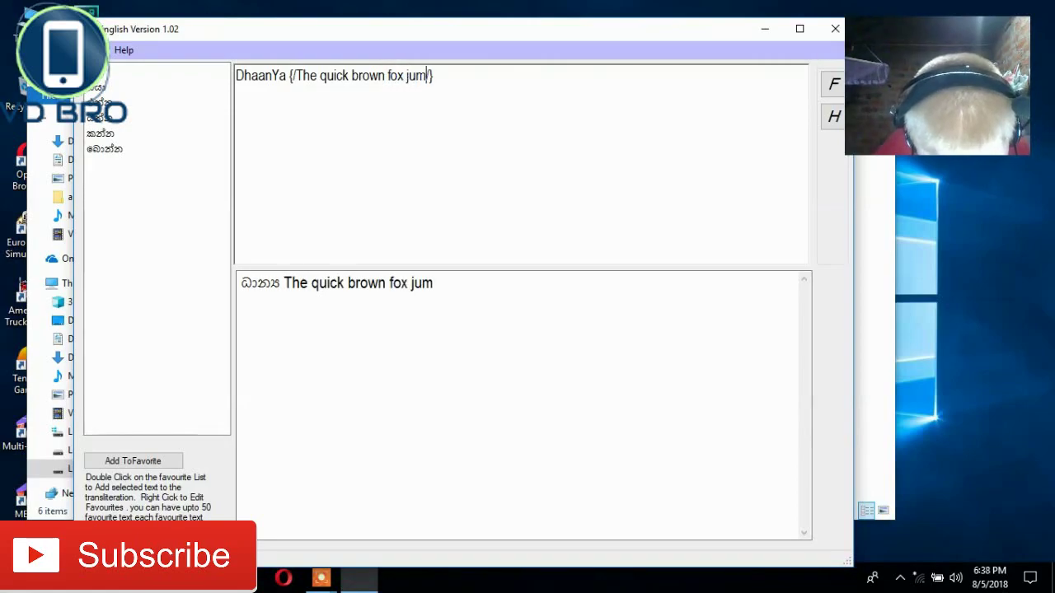
type("ps over")
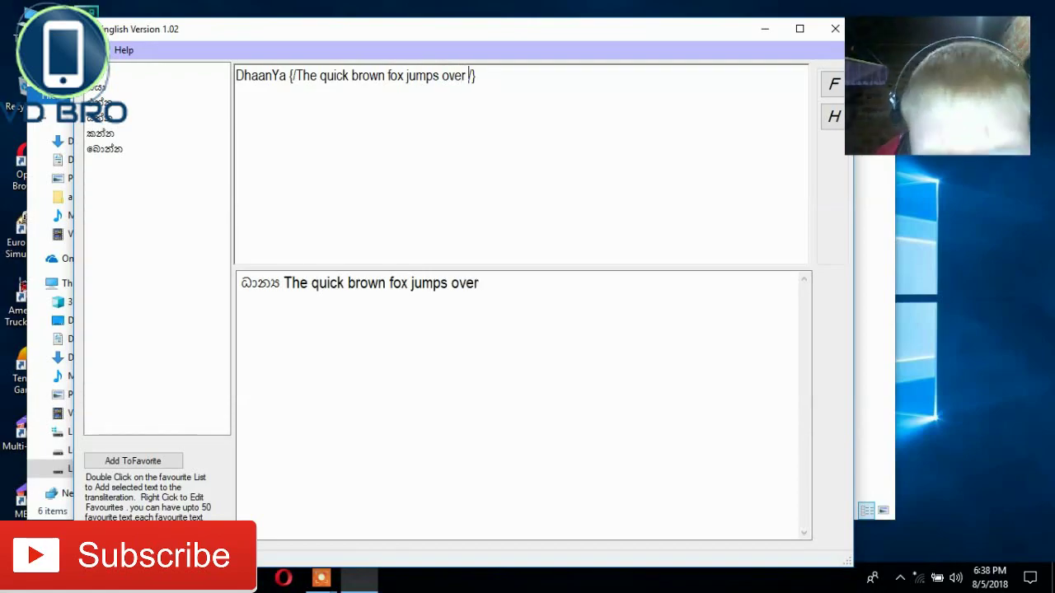
type(" lazy dog")
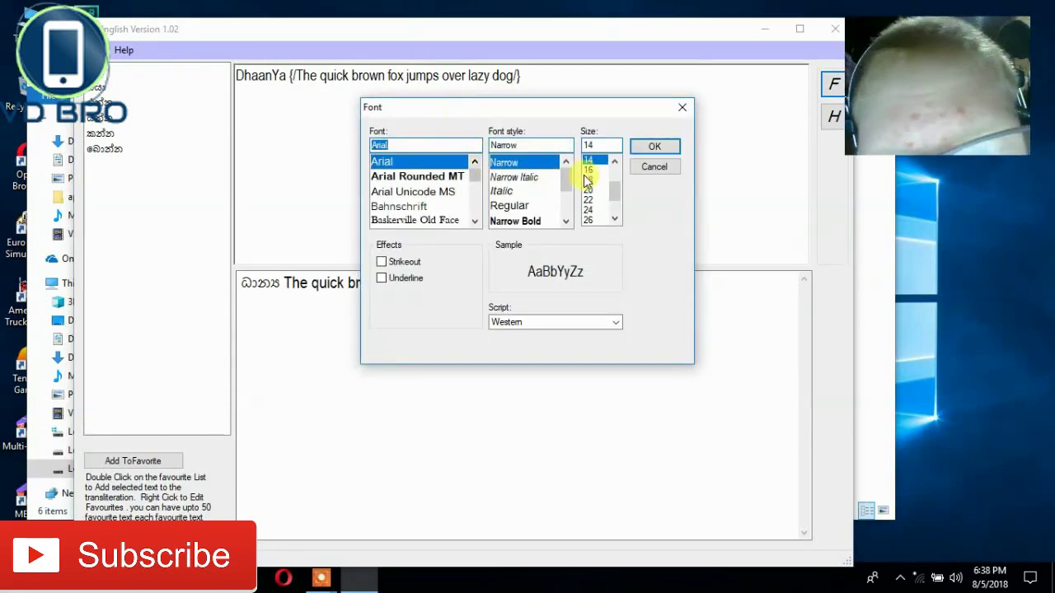
Try the Turkish script and the underline and strikeout effects in the font settings, and close the dialog without applying changes
left_click(567, 324)
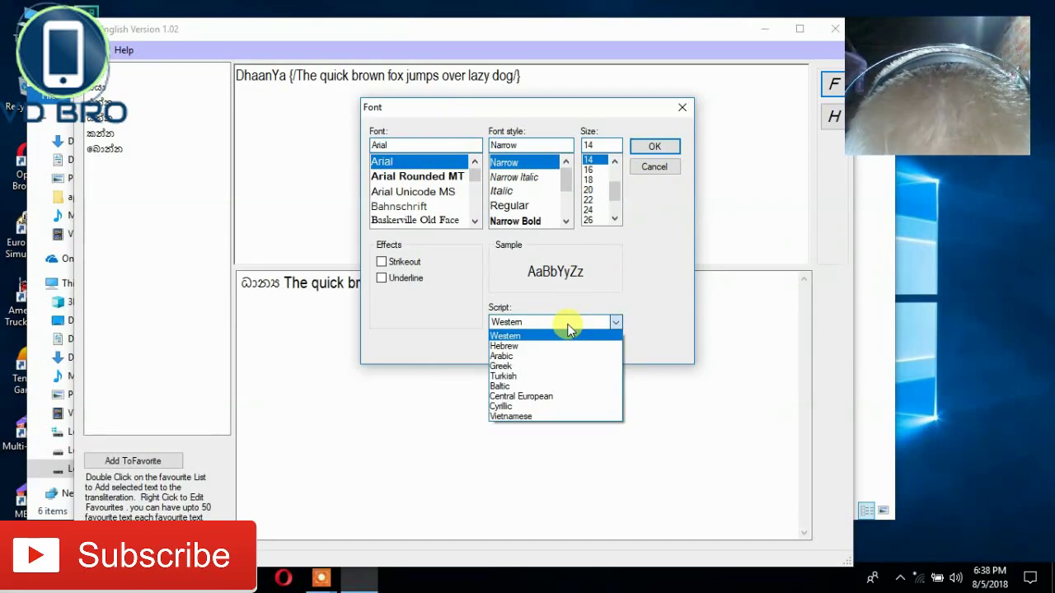
left_click(568, 376)
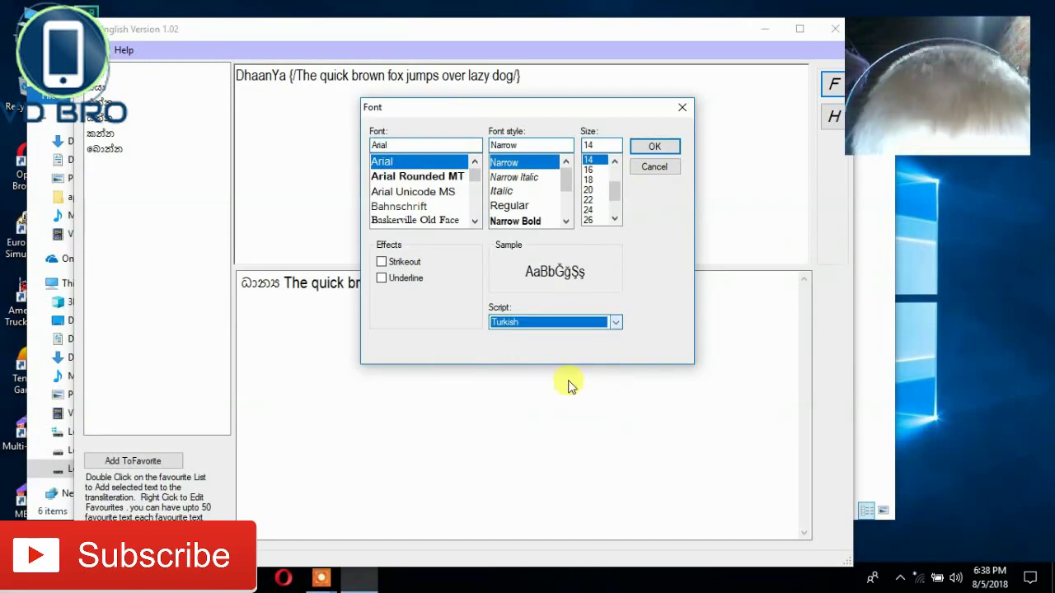
left_click(574, 323)
left_click(568, 337)
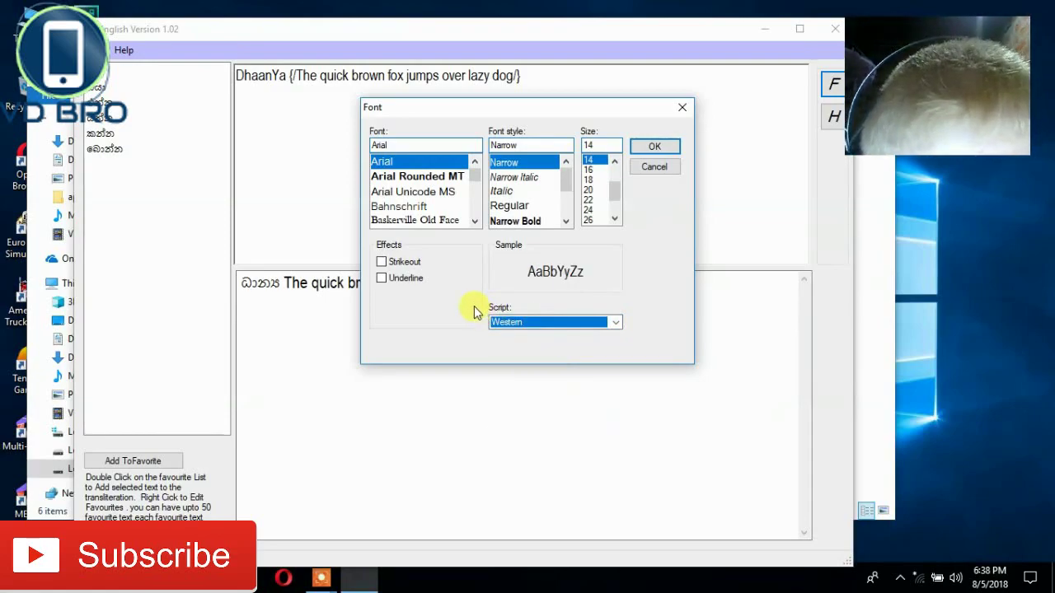
left_click(398, 280)
left_click(398, 280)
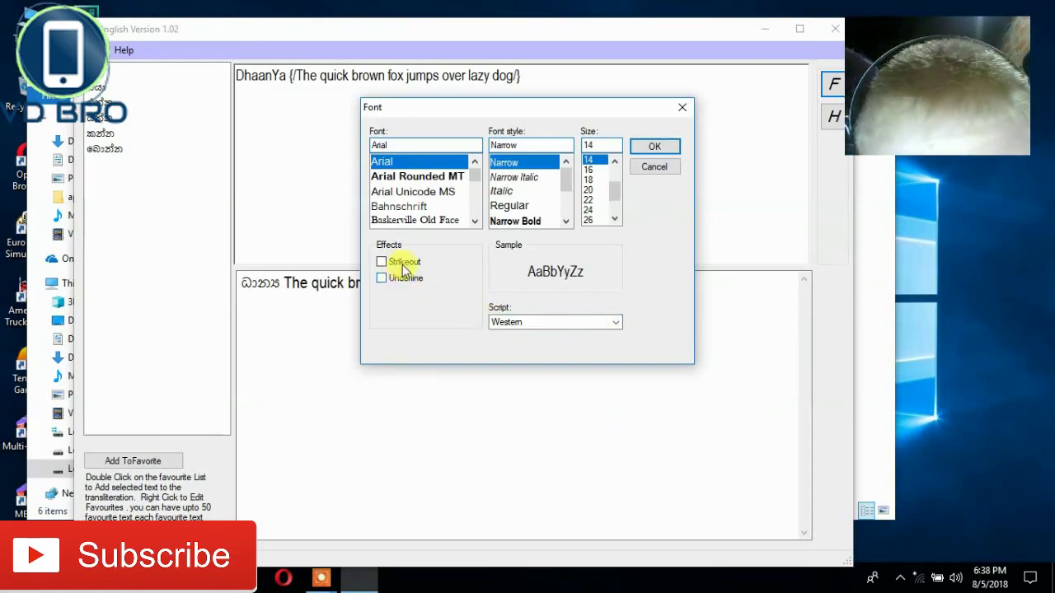
left_click(404, 270)
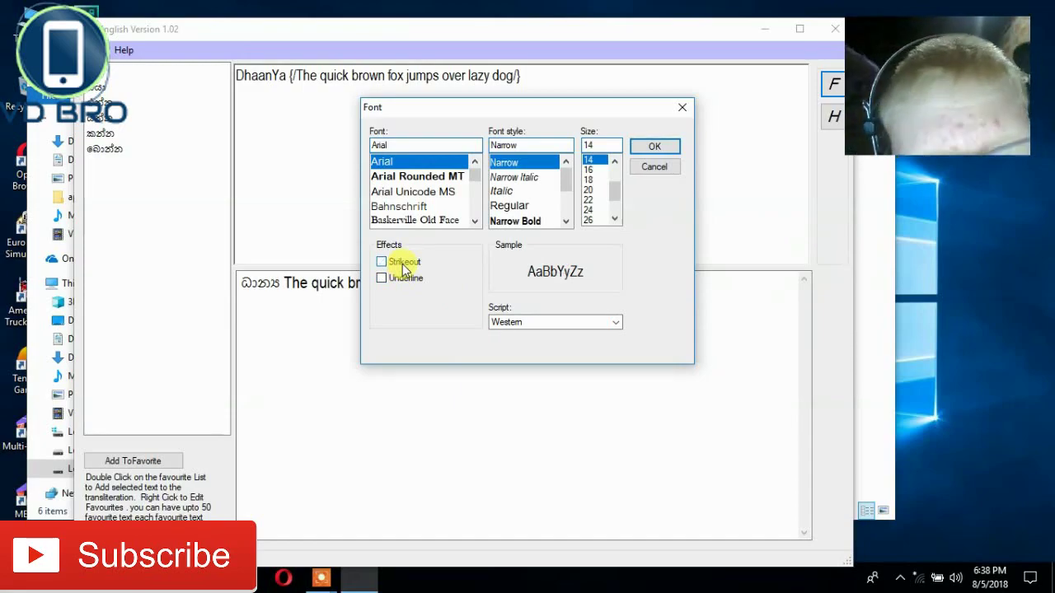
left_click(685, 106)
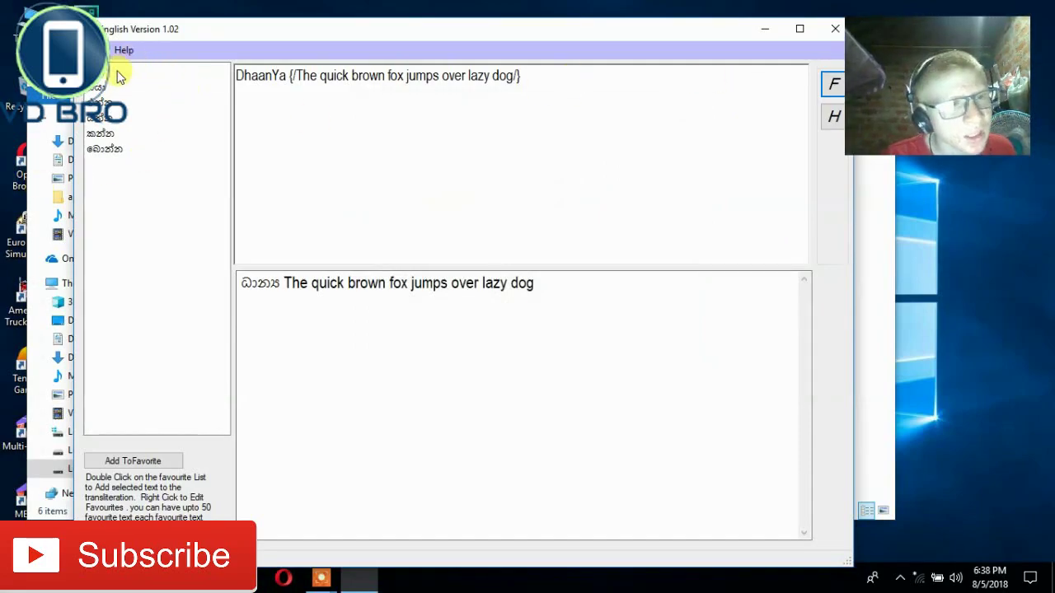
Close Singlish without saving the current document and move the Release folder window aside
left_click(835, 31)
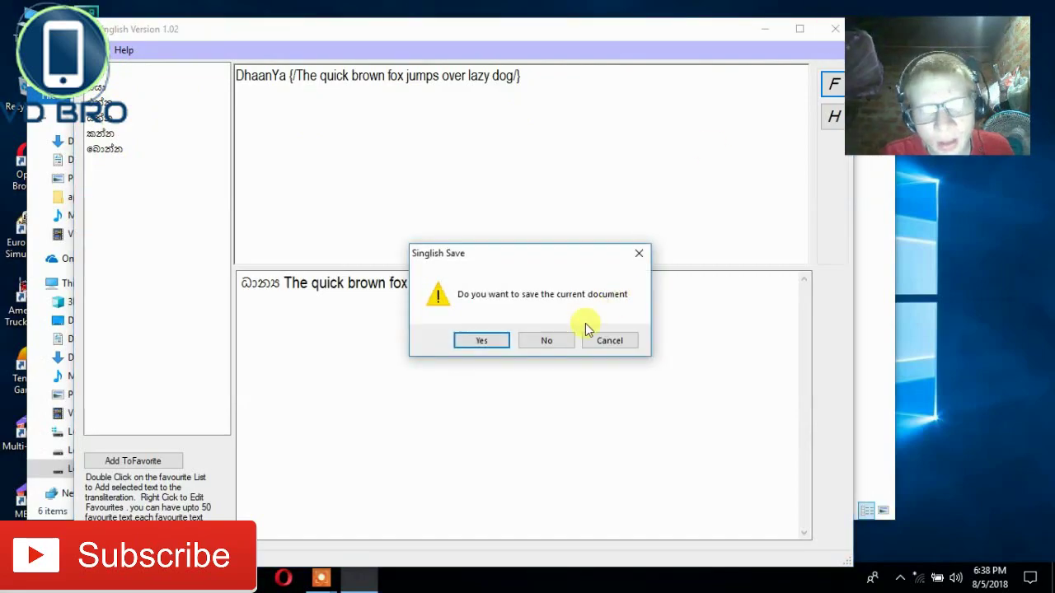
left_click(546, 341)
left_click_drag(681, 56, 490, 83)
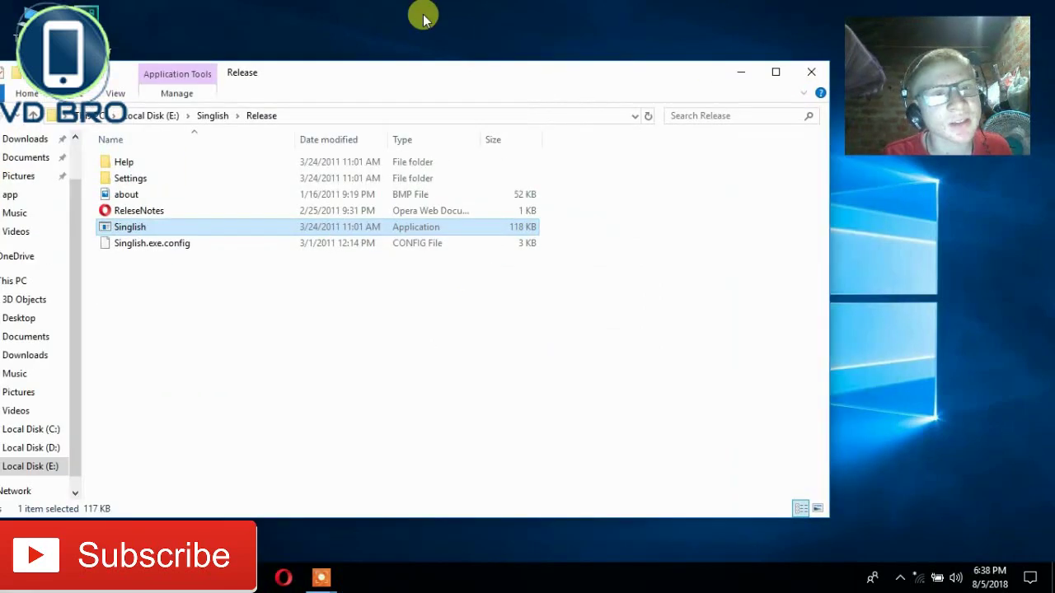
Close the Release folder window and refresh the desktop
right_click(430, 18)
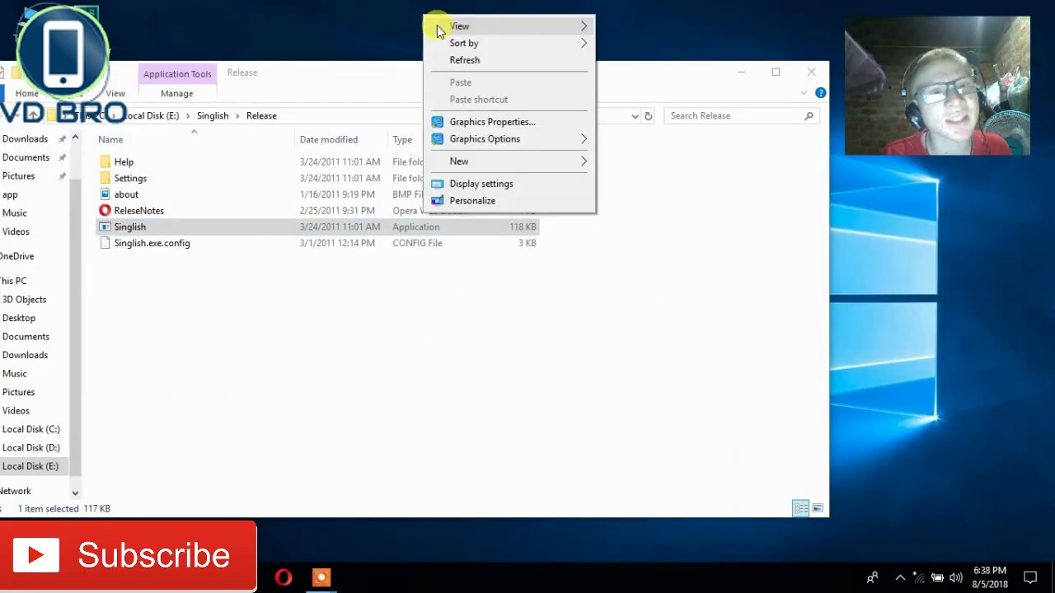
left_click(450, 61)
right_click(452, 65)
left_click(474, 105)
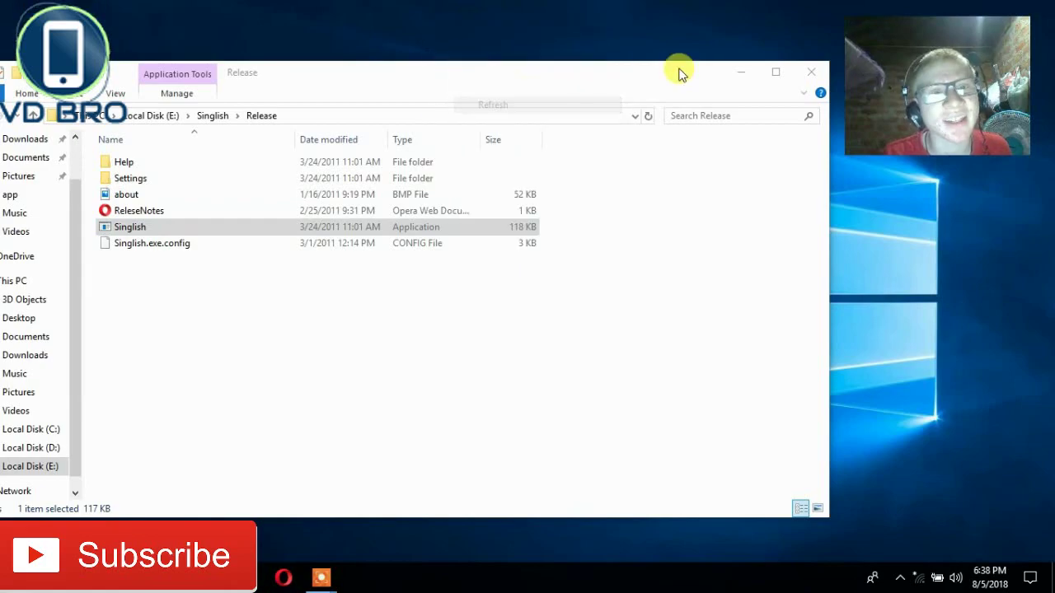
left_click(801, 79)
right_click(458, 57)
left_click(482, 104)
right_click(485, 106)
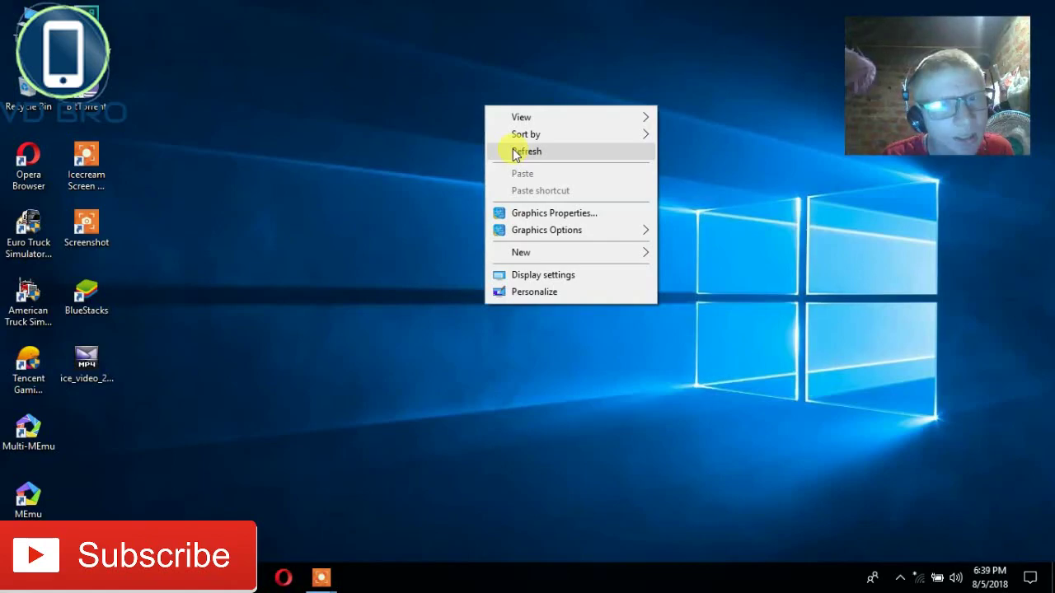
left_click(513, 151)
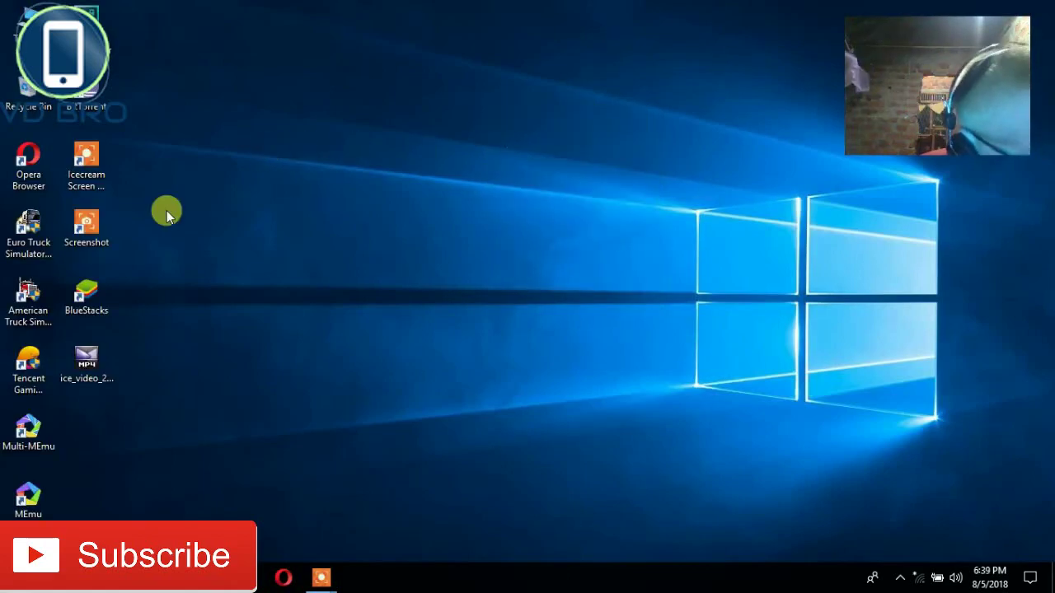
Open This PC from the desktop and go into Local Disk (E:)
double_click(28, 29)
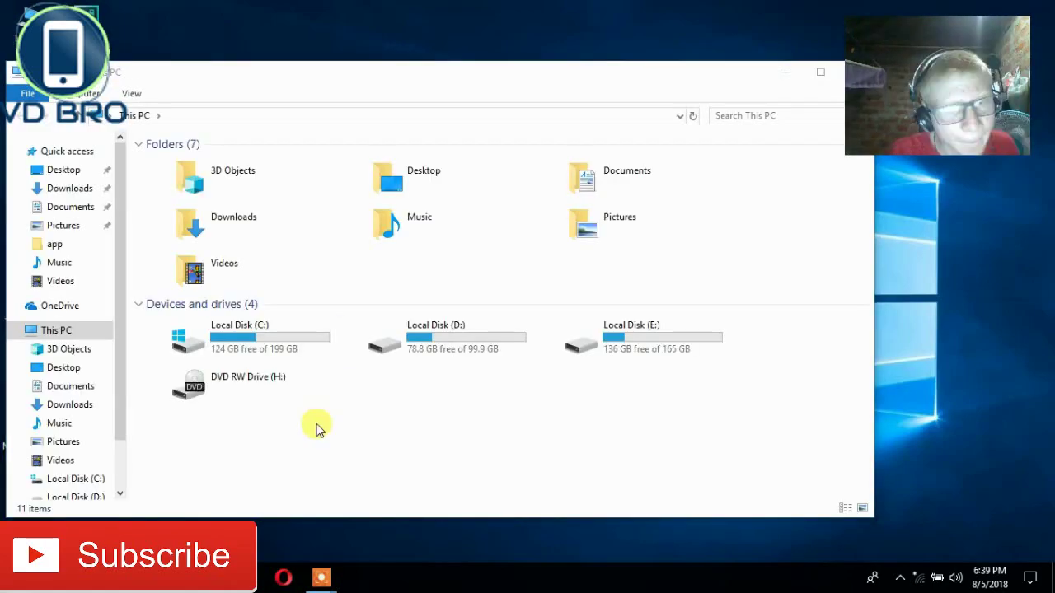
key("super")
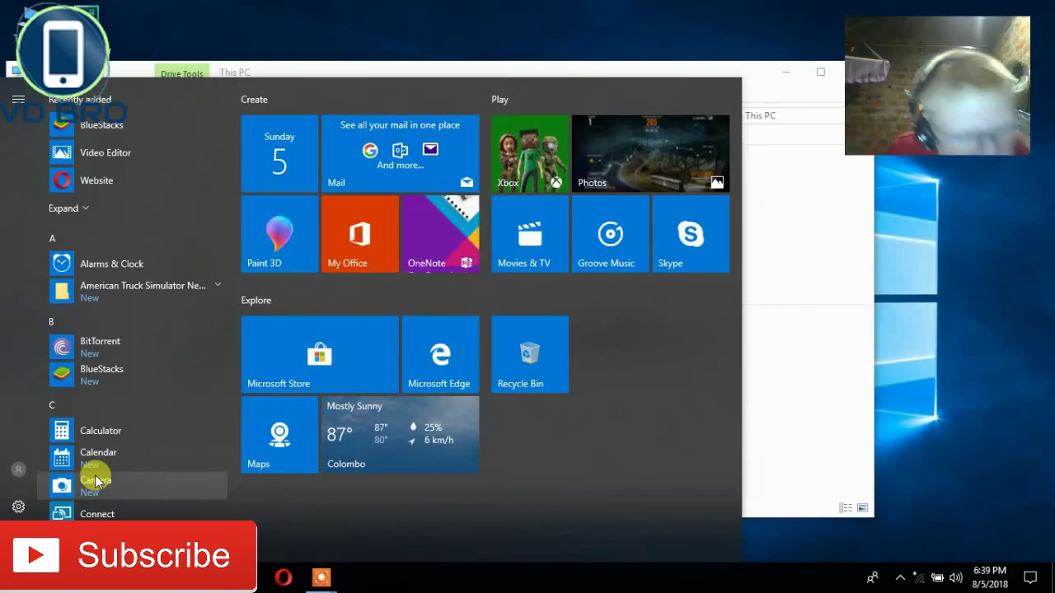
left_click(271, 443)
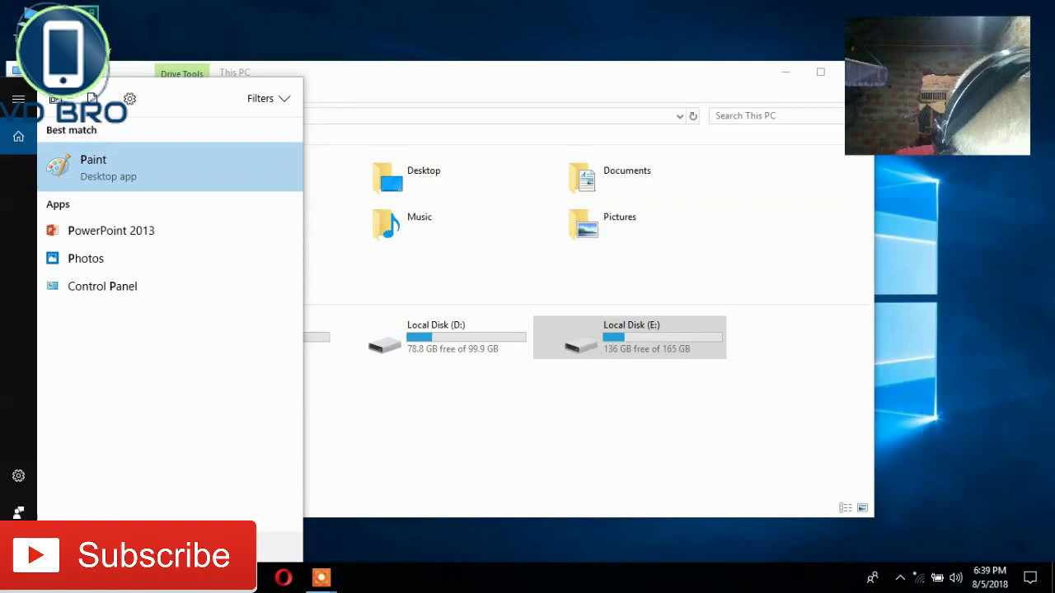
left_click(645, 344)
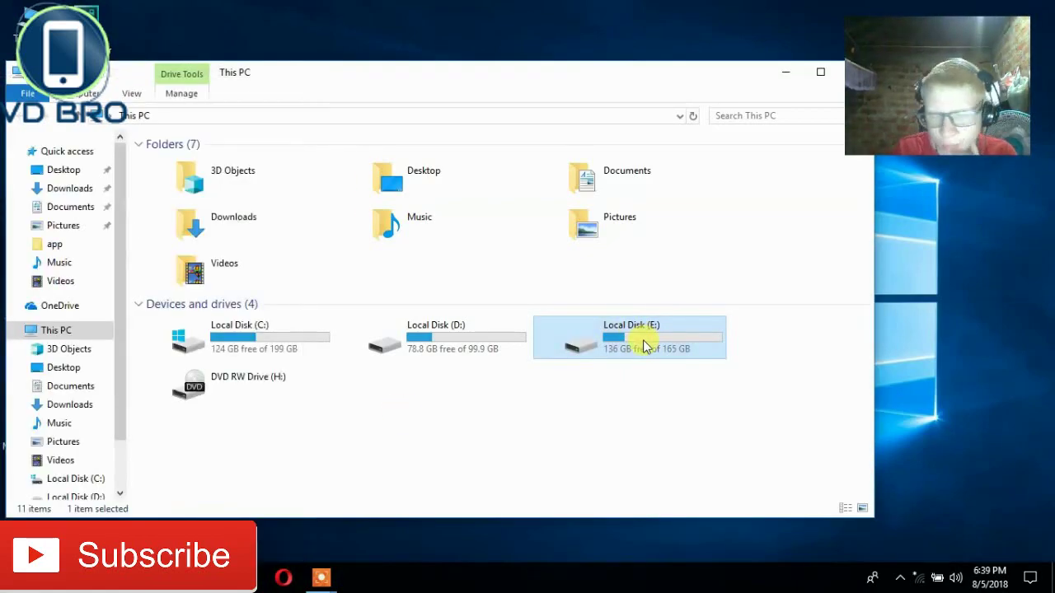
key("super")
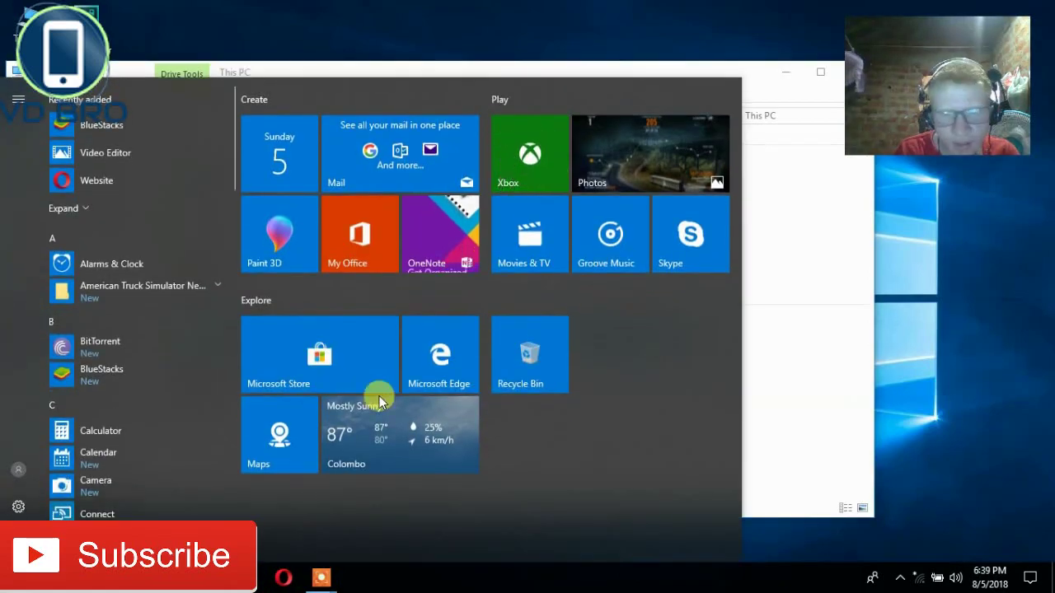
key("super")
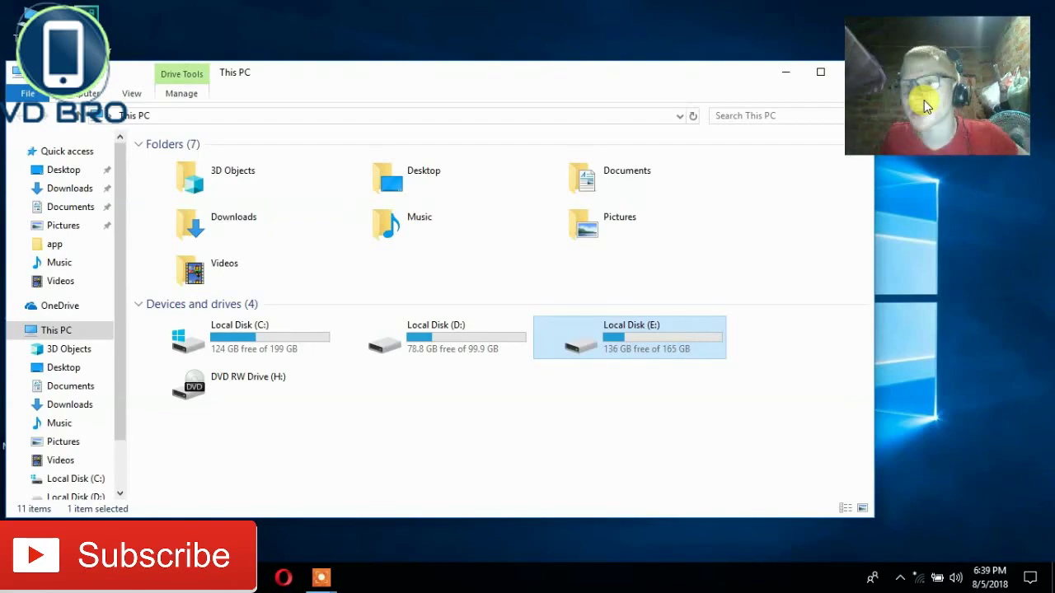
key("Return")
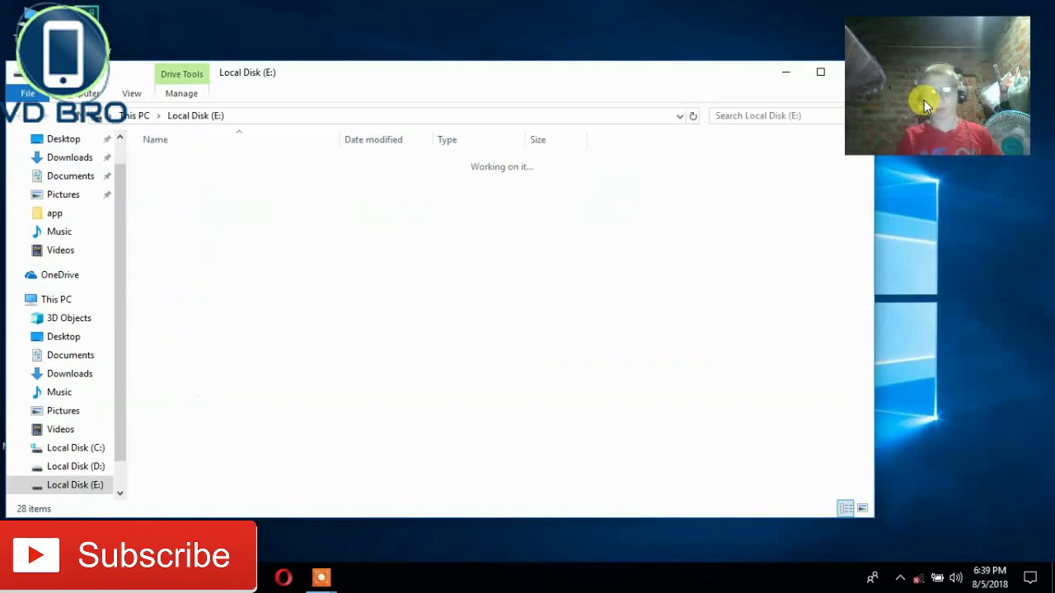